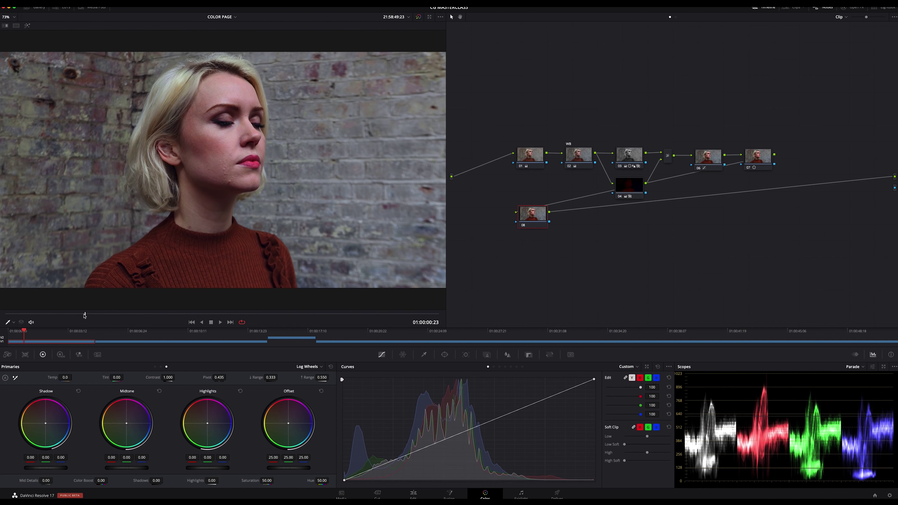
# Step: Scrub the viewer back to 01:00:00:09 and switch the primaries to Color Bars
pyautogui.moveTo(84, 315); pyautogui.dragTo(37, 315)
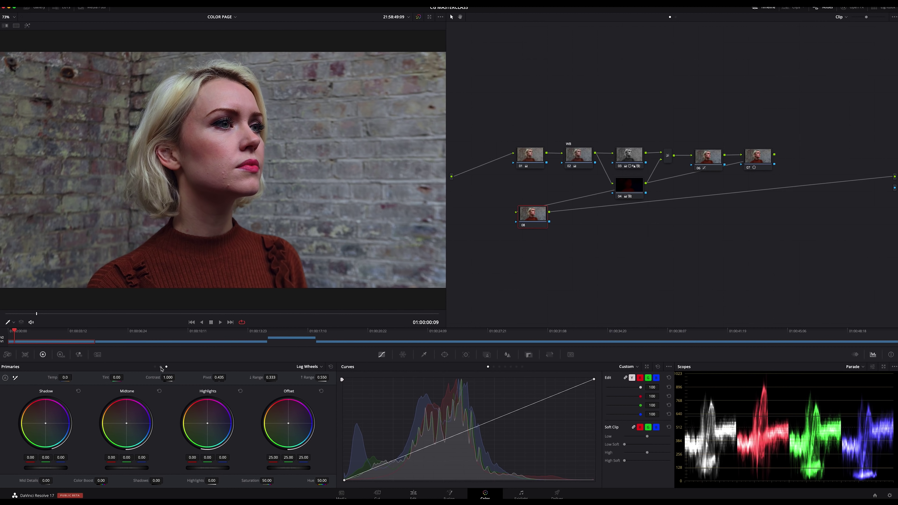
pyautogui.click(160, 367)
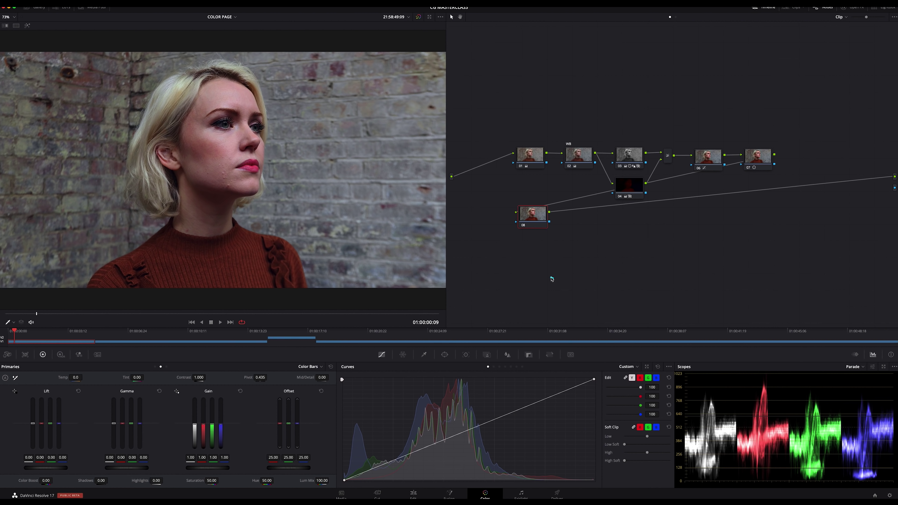
pyautogui.moveTo(551, 278)
pyautogui.mouseDown()
pyautogui.moveTo(542, 296)
pyautogui.moveTo(621, 280)
pyautogui.mouseUp()
# Step: In Project Settings' Color Management, set colour science to DaVinci YRGB Color Managed
pyautogui.click(890, 495)
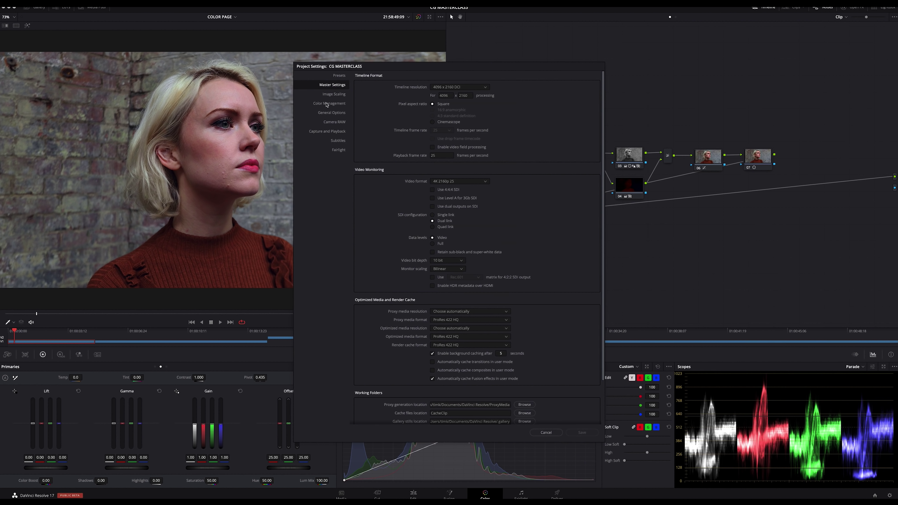
pyautogui.click(327, 104)
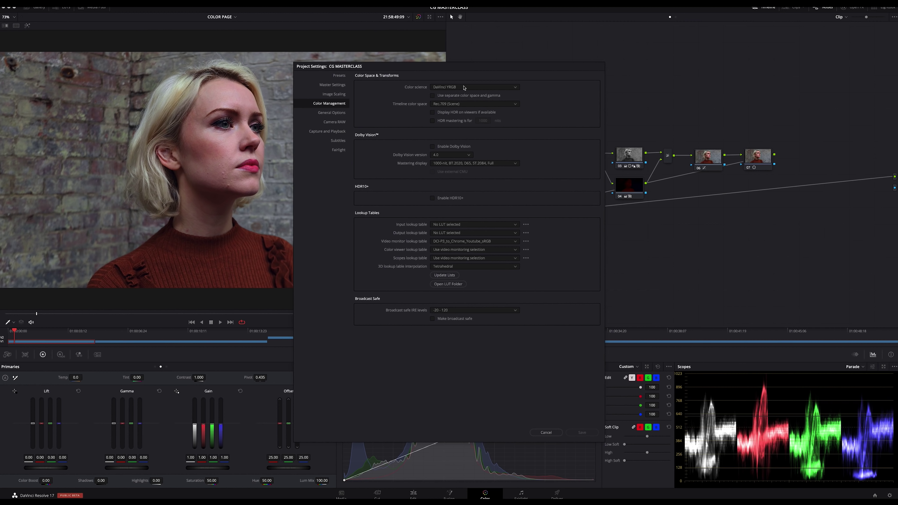
pyautogui.click(464, 88)
pyautogui.click(459, 104)
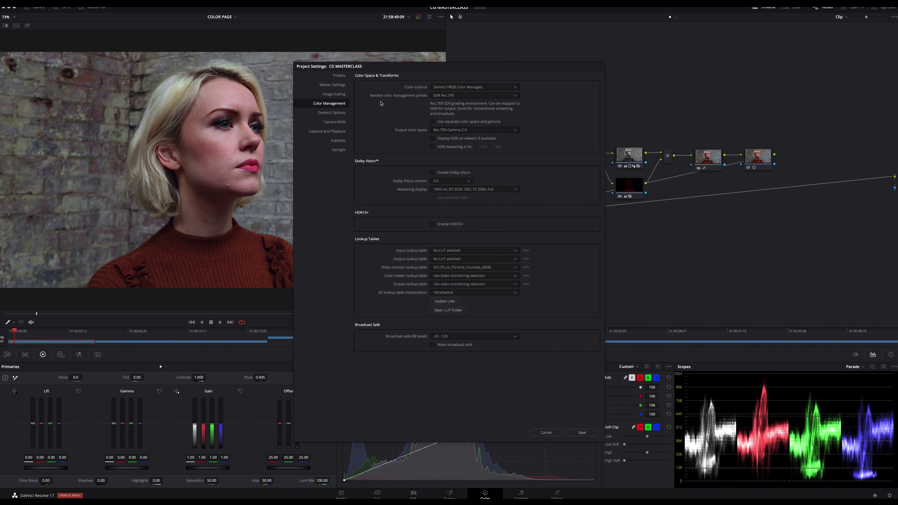
pyautogui.moveTo(378, 102); pyautogui.dragTo(422, 103)
# Step: Try the Custom colour management preset, then set the preset back to SDR Rec.709
pyautogui.click(453, 95)
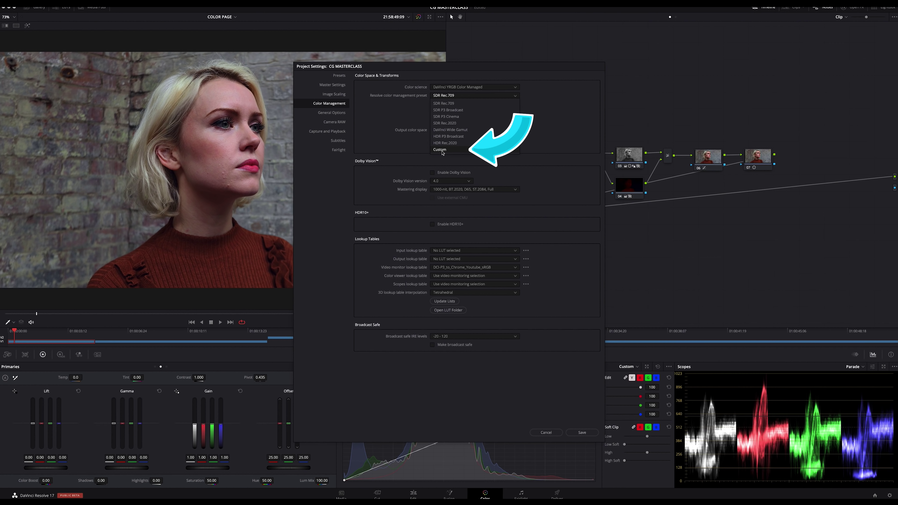
pyautogui.click(443, 150)
pyautogui.moveTo(427, 107); pyautogui.dragTo(416, 168)
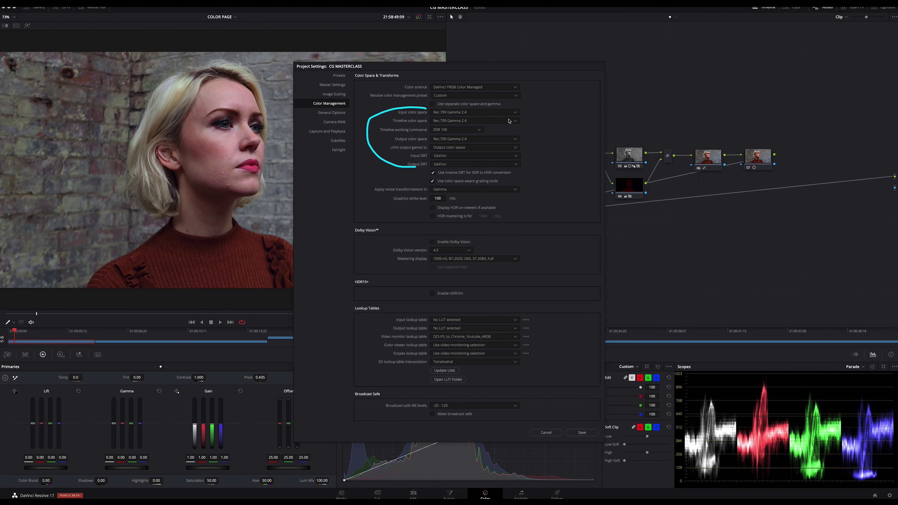
pyautogui.moveTo(528, 110); pyautogui.dragTo(533, 169)
pyautogui.click(461, 96)
pyautogui.click(455, 104)
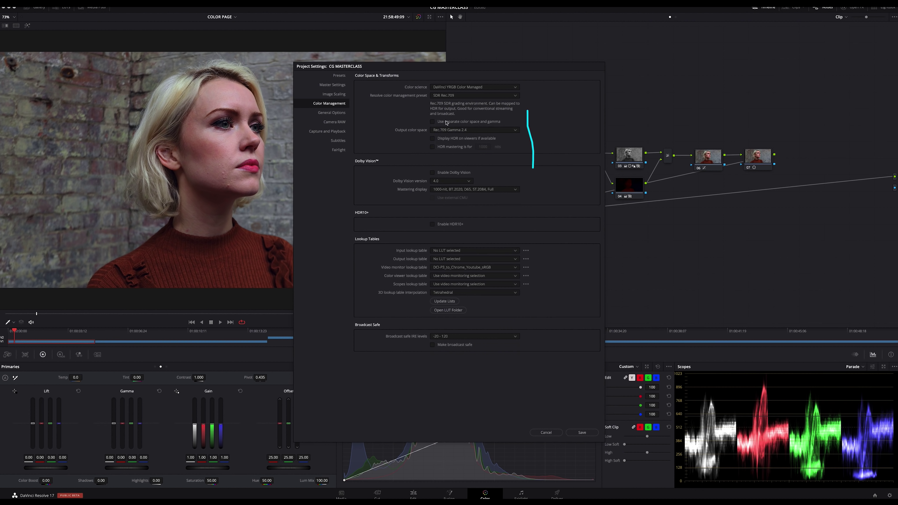
pyautogui.moveTo(387, 144); pyautogui.dragTo(391, 147)
# Step: Cancel Project Settings, step a few frames forward, and show the primaries as Color Wheels
pyautogui.click(546, 433)
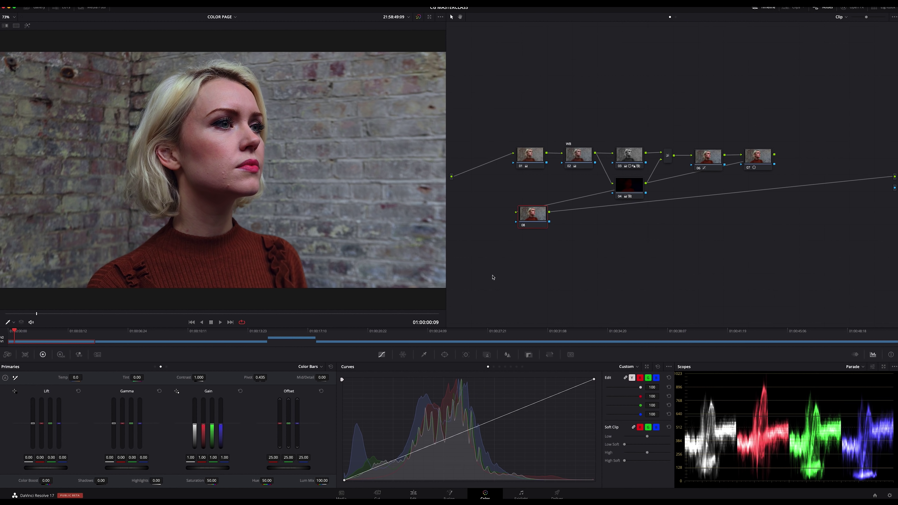
pyautogui.moveTo(46, 314); pyautogui.dragTo(48, 316)
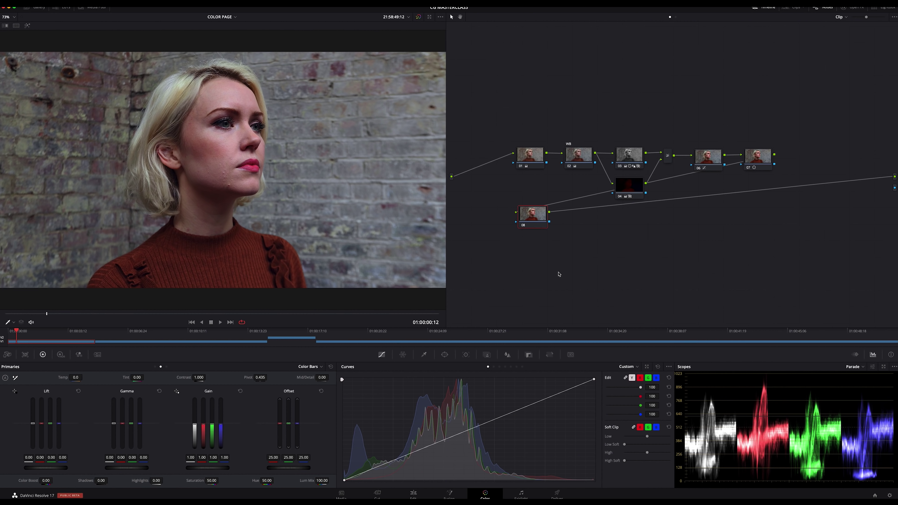
pyautogui.click(155, 367)
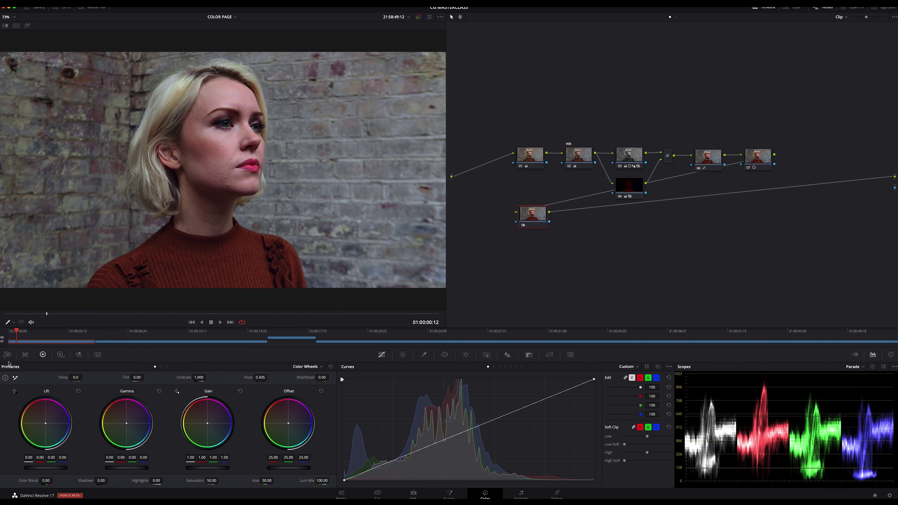
# Step: Switch the primaries to Log Wheels with Shadow, Midtone, Highlights and Offset, L.Range 0.333, H.Range 0.550
pyautogui.moveTo(9, 364)
pyautogui.mouseDown()
pyautogui.moveTo(349, 441)
pyautogui.moveTo(8, 471)
pyautogui.moveTo(13, 363)
pyautogui.mouseUp()
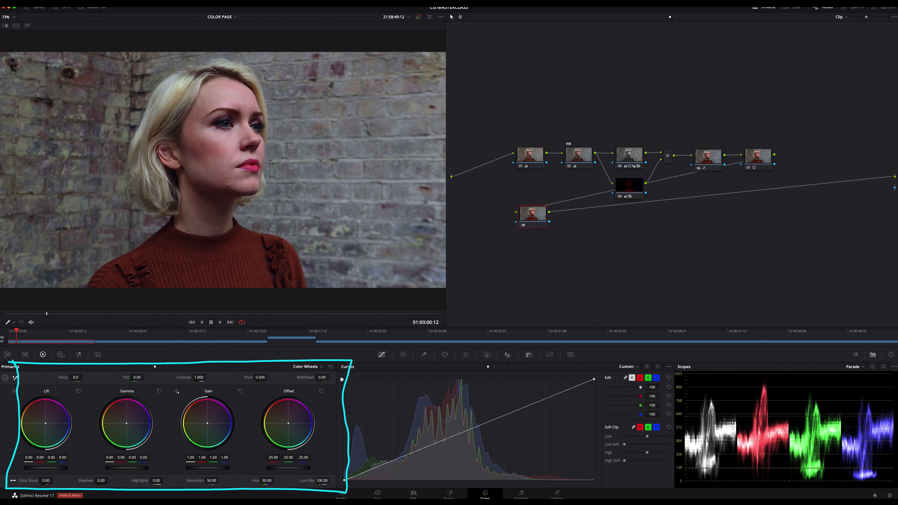
pyautogui.moveTo(20, 479); pyautogui.dragTo(22, 480)
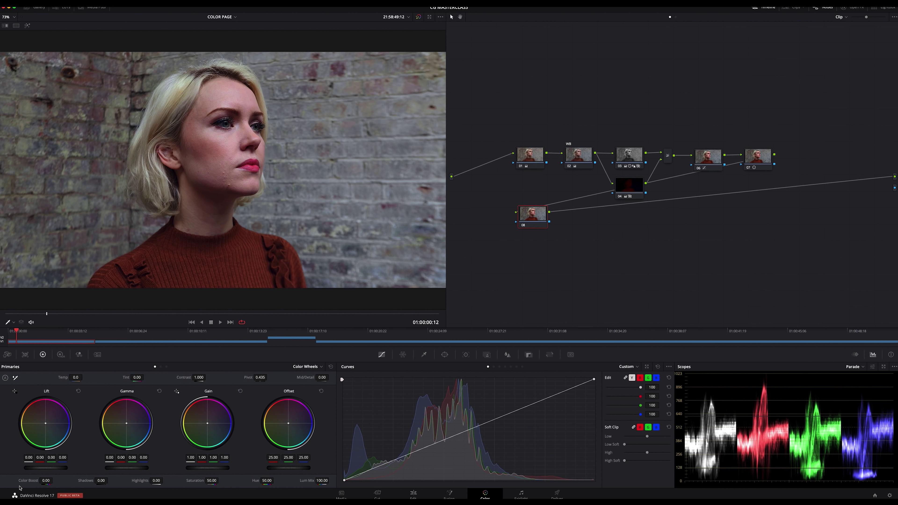
pyautogui.moveTo(51, 371)
pyautogui.mouseDown()
pyautogui.moveTo(335, 389)
pyautogui.moveTo(52, 375)
pyautogui.mouseUp()
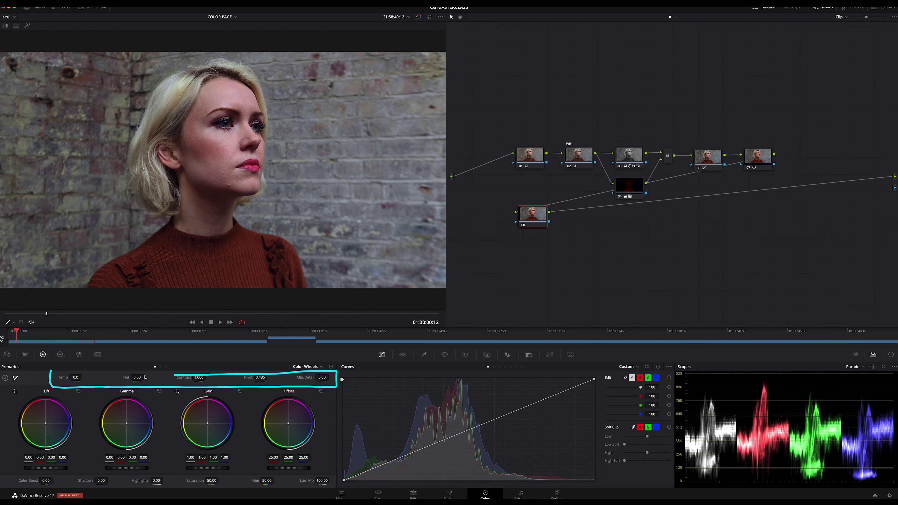
pyautogui.moveTo(24, 465)
pyautogui.mouseDown()
pyautogui.moveTo(342, 474)
pyautogui.moveTo(21, 474)
pyautogui.mouseUp()
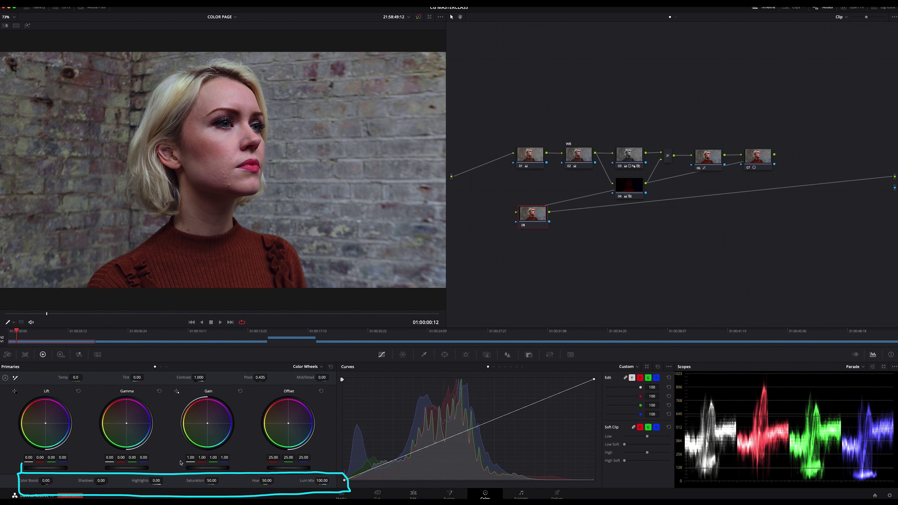
pyautogui.click(167, 367)
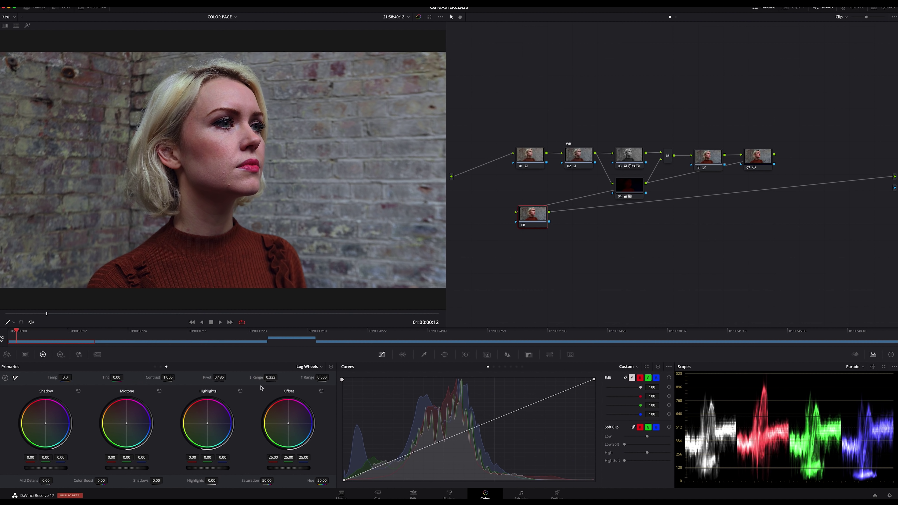
pyautogui.moveTo(261, 388); pyautogui.dragTo(258, 387)
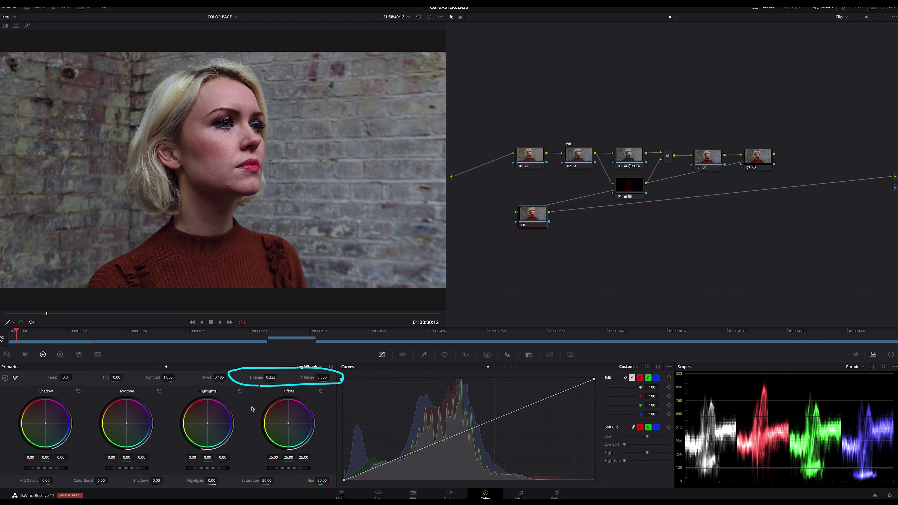
# Step: Bring up the HDR wheels, adjust Global temperature and tint, then reset both to zero
pyautogui.click(61, 355)
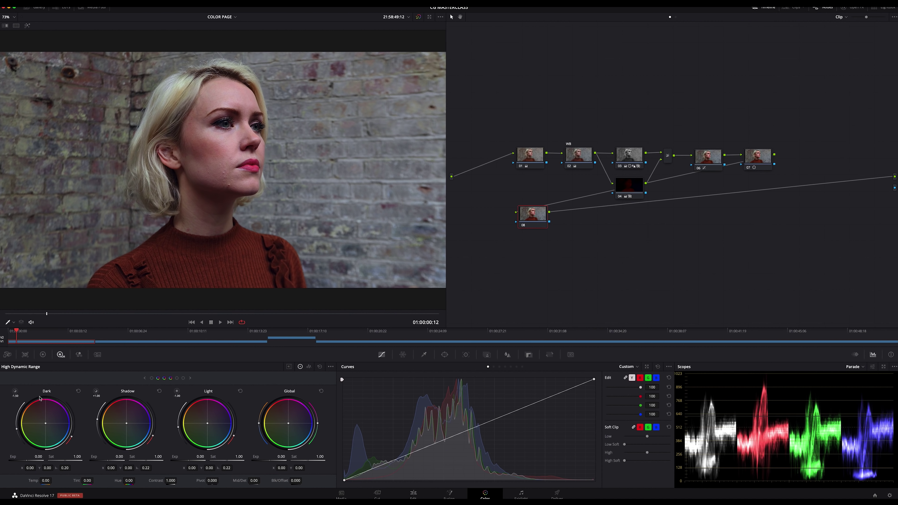
pyautogui.moveTo(107, 397); pyautogui.dragTo(163, 400)
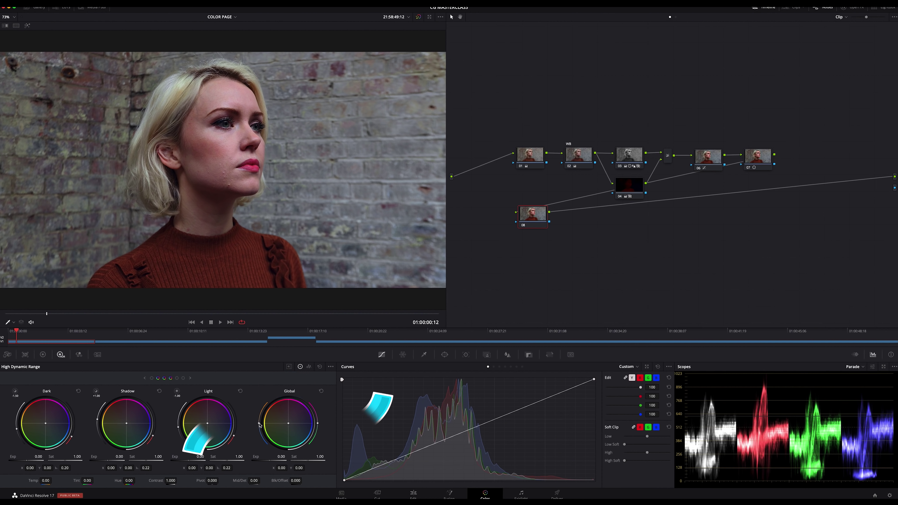
pyautogui.moveTo(259, 423); pyautogui.dragTo(260, 426)
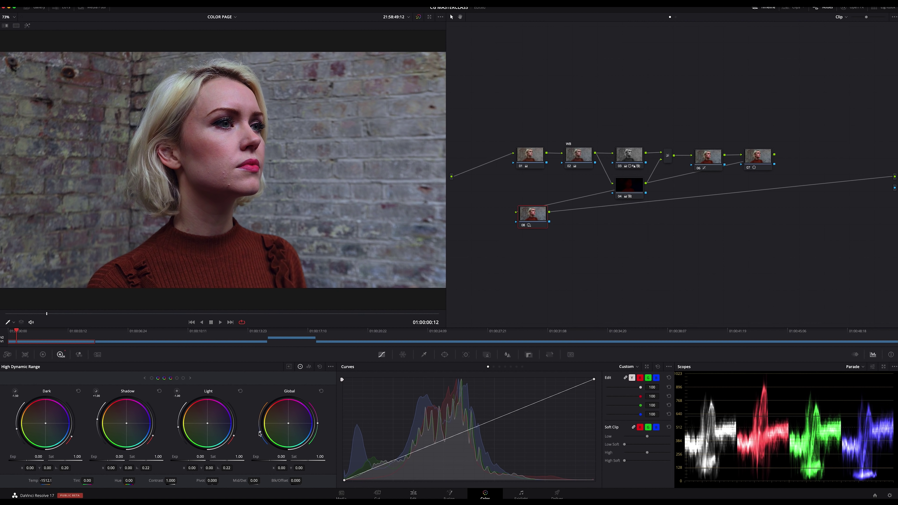
pyautogui.moveTo(318, 423); pyautogui.dragTo(318, 430)
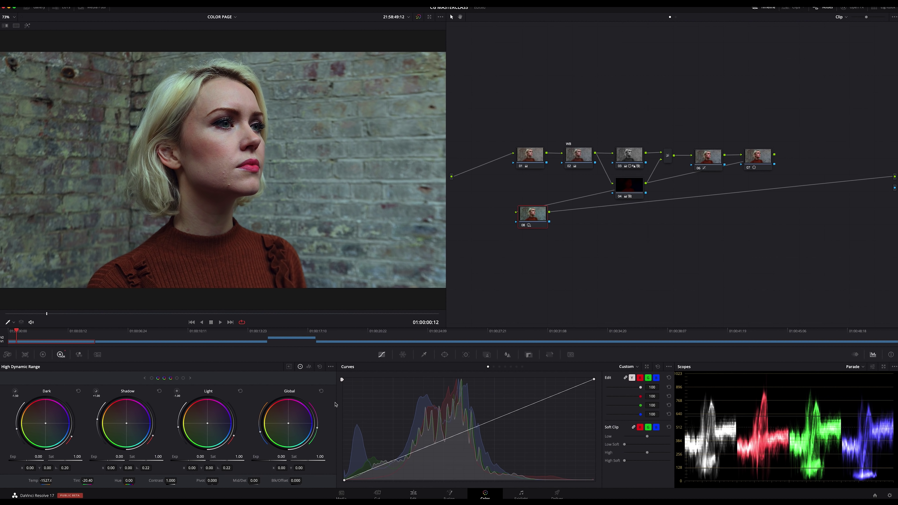
pyautogui.click(322, 391)
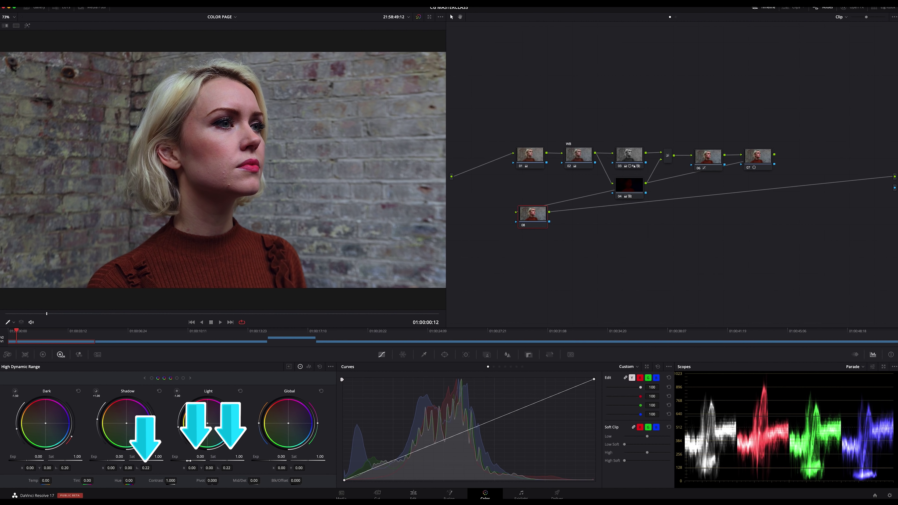
# Step: Raise the Light zone's exposure and saturation, and show the HDR Zones list and graph
pyautogui.moveTo(191, 459); pyautogui.dragTo(213, 461)
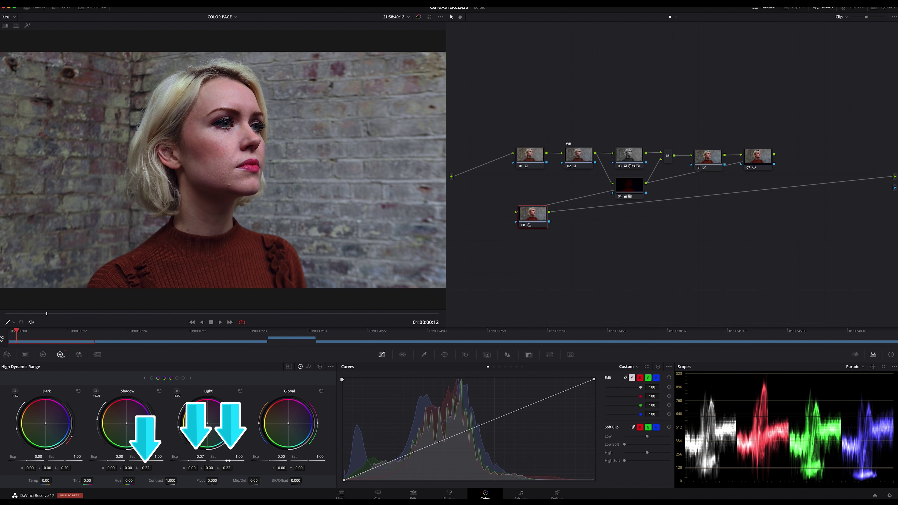
pyautogui.moveTo(226, 460); pyautogui.dragTo(226, 469)
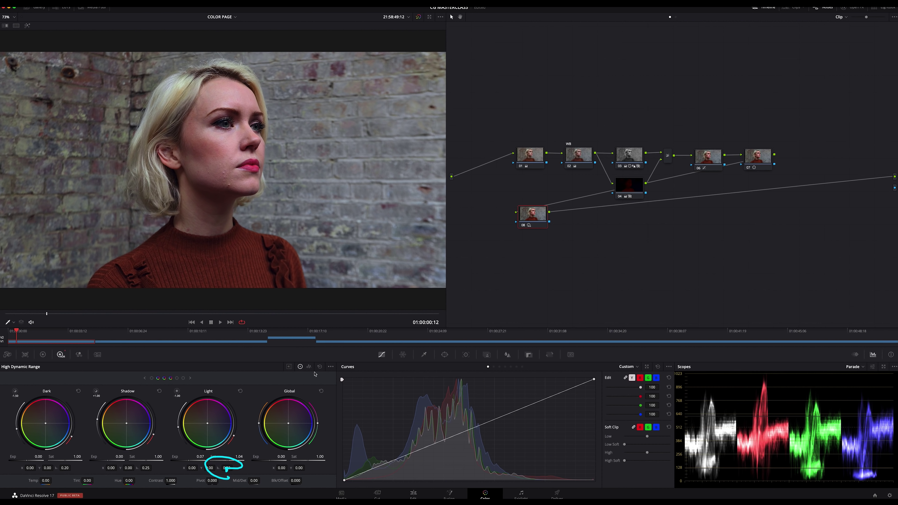
pyautogui.click(289, 366)
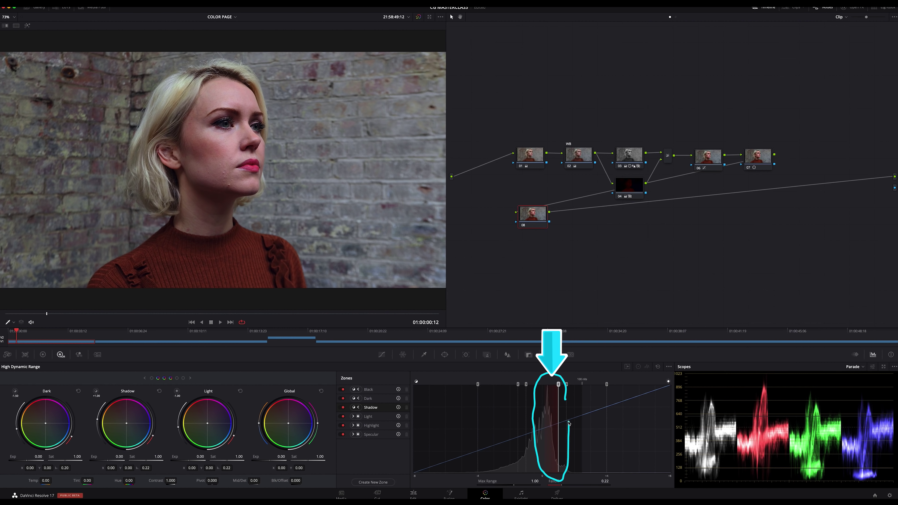
# Step: Extend the Shadow zone's range, flipping its direction and back again
pyautogui.moveTo(566, 397); pyautogui.dragTo(559, 403)
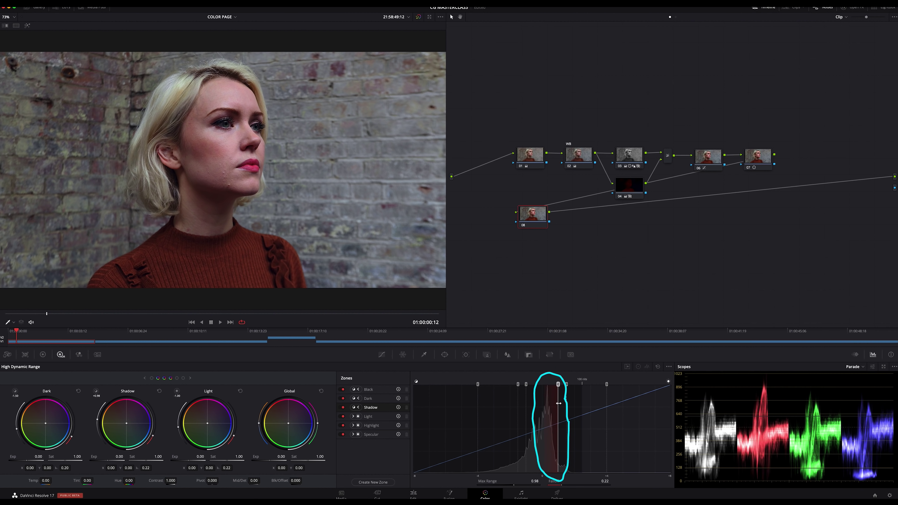
pyautogui.click(358, 408)
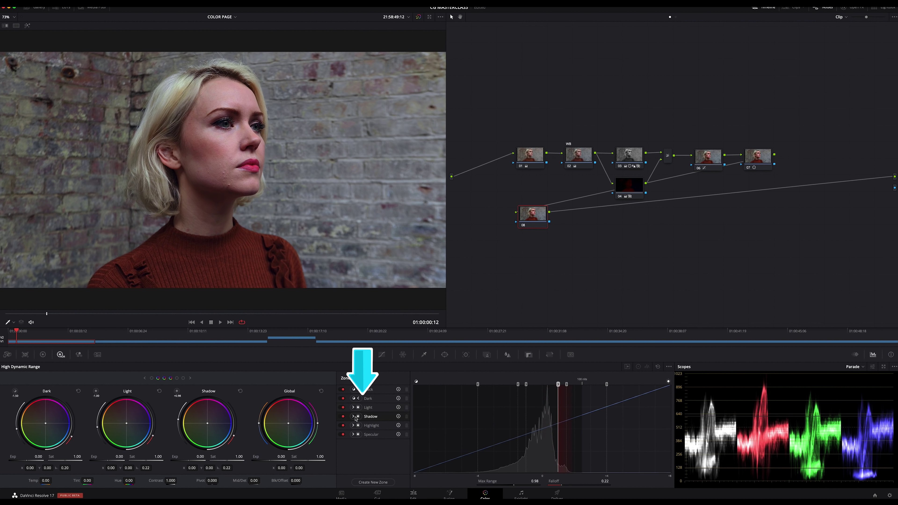
pyautogui.click(355, 417)
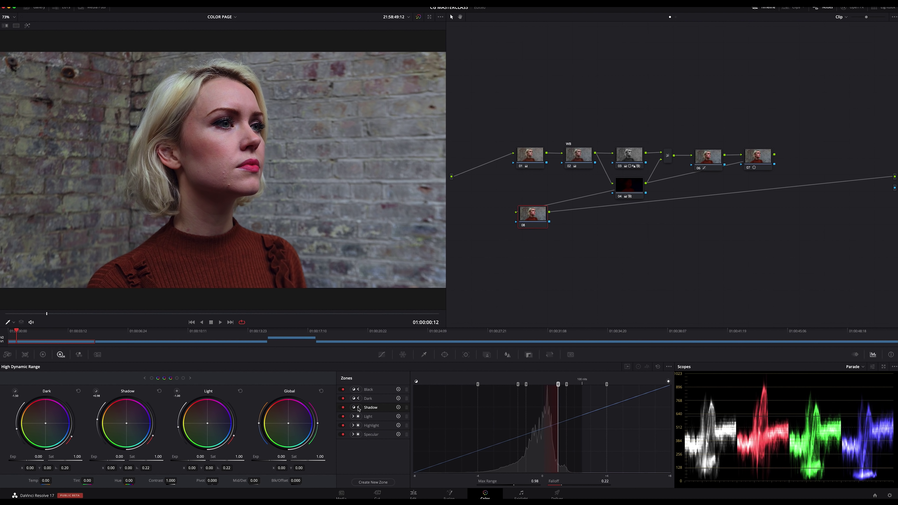
# Step: Toggle between Curves and the Zones view, ending with the HDR Zones list expanded
pyautogui.click(648, 366)
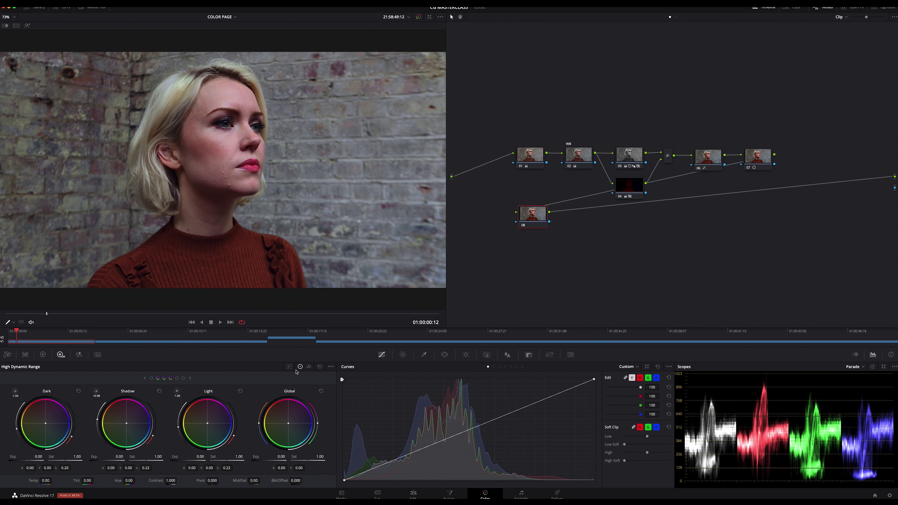
pyautogui.moveTo(297, 368); pyautogui.dragTo(298, 374)
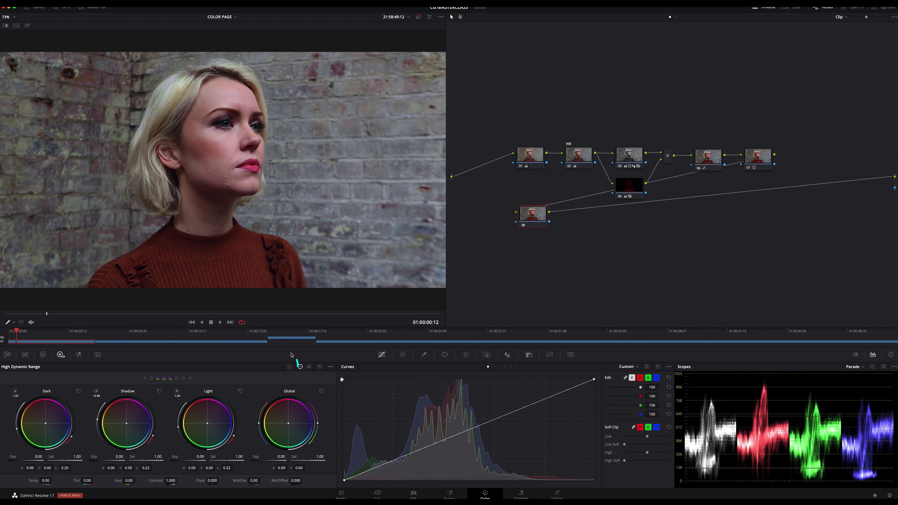
pyautogui.click(289, 367)
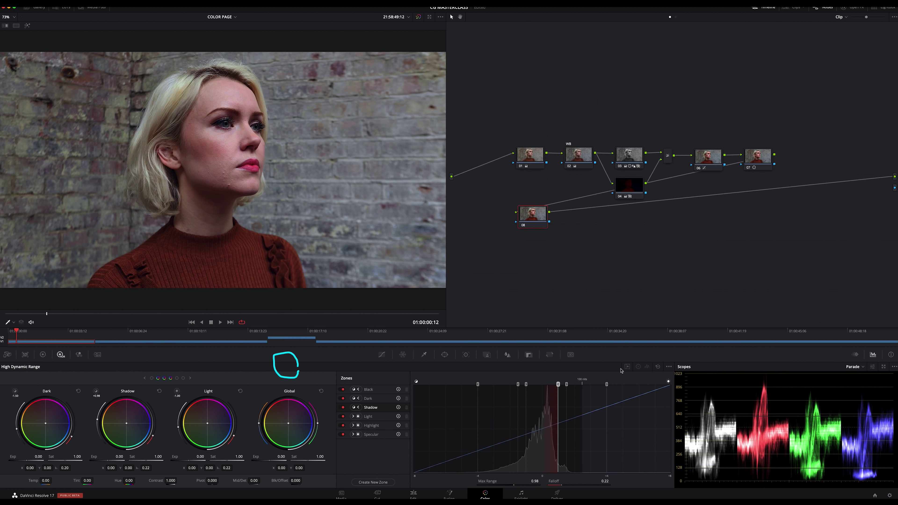
pyautogui.click(628, 367)
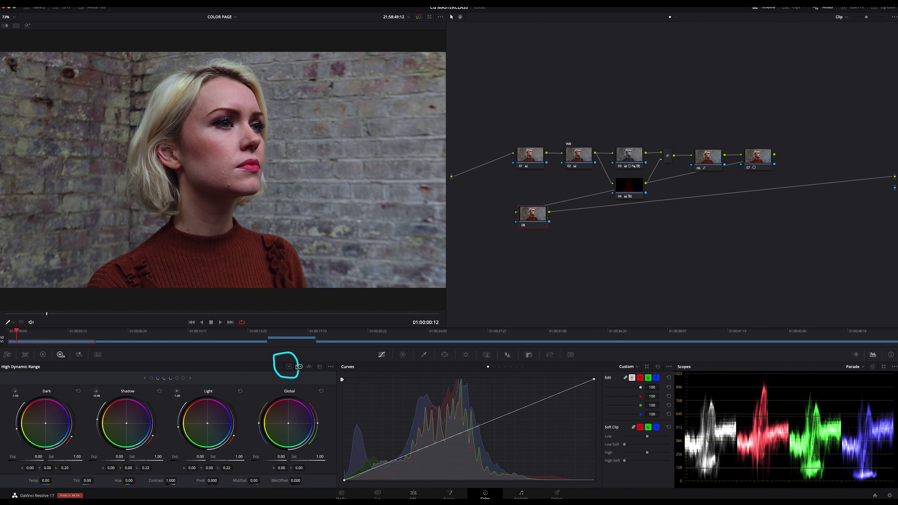
pyautogui.click(289, 366)
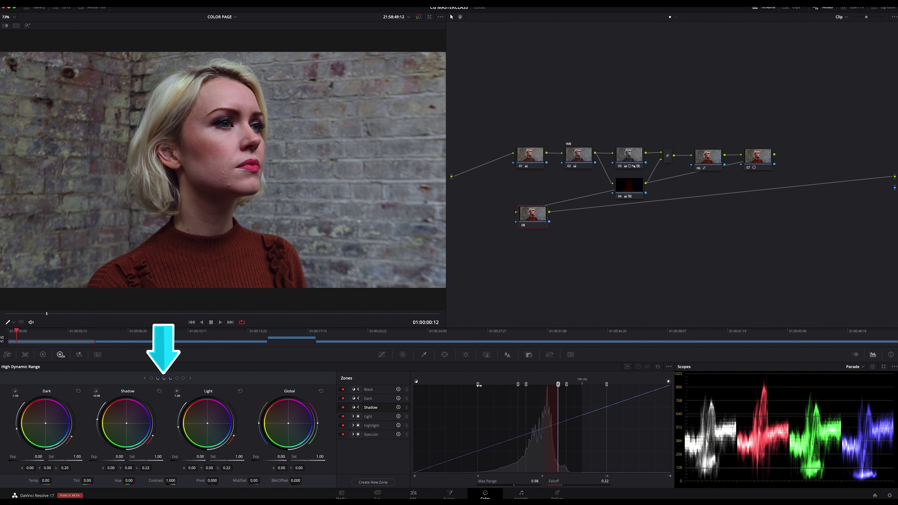
# Step: Page the HDR wheels forward to Specular, then back to the Black zone
pyautogui.click(190, 379)
pyautogui.click(191, 379)
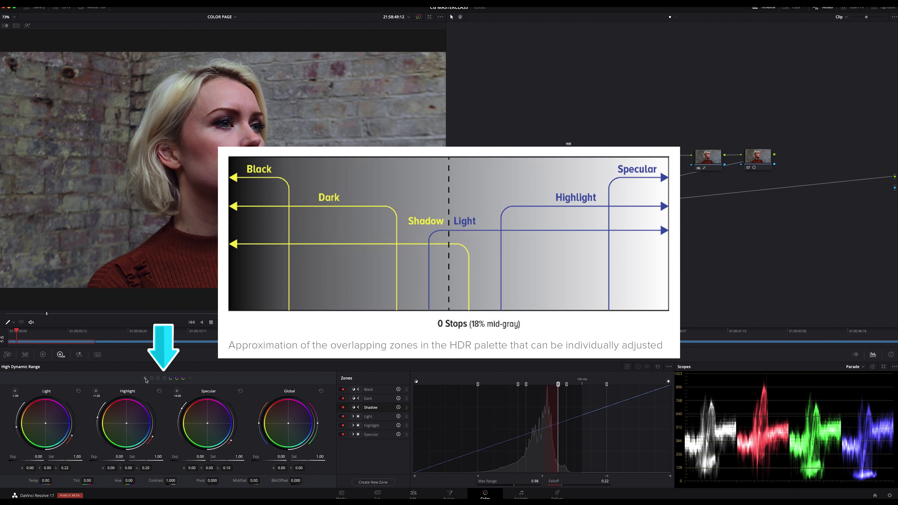
pyautogui.click(145, 379)
pyautogui.click(145, 379)
pyautogui.click(145, 378)
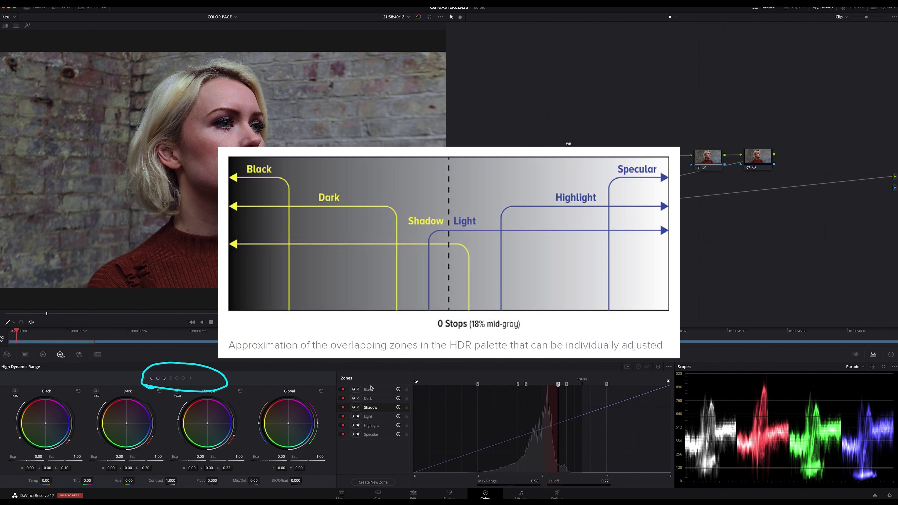
# Step: Collapse the Zones panel to show Curves, and page the wheels forward to Highlight
pyautogui.click(628, 367)
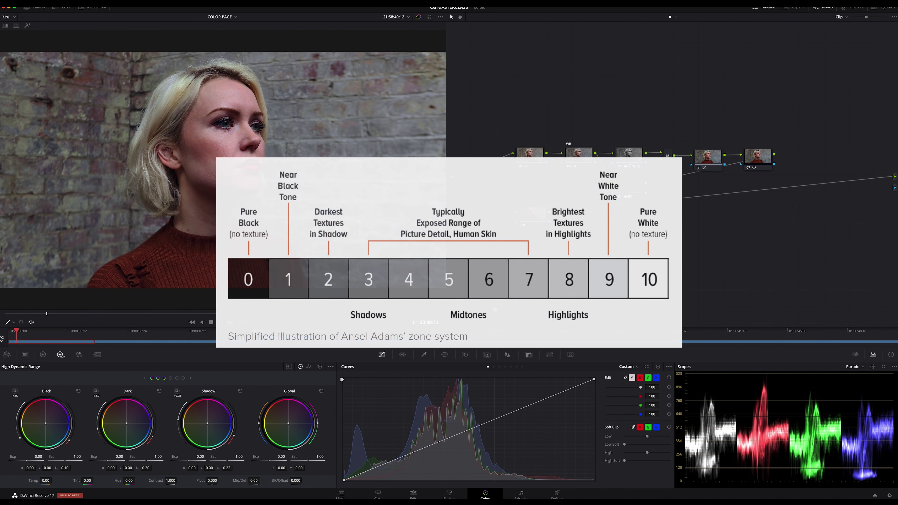
pyautogui.click(191, 378)
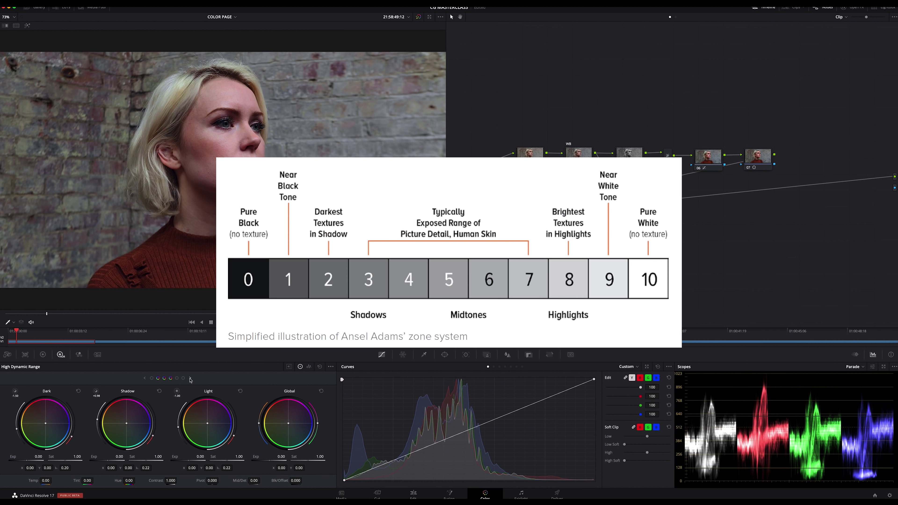
pyautogui.click(190, 378)
# Step: Set Light exposure -0.40, Highlight range -1.00, Shadow range +4.09 and Shadow falloff 0.80
pyautogui.click(190, 378)
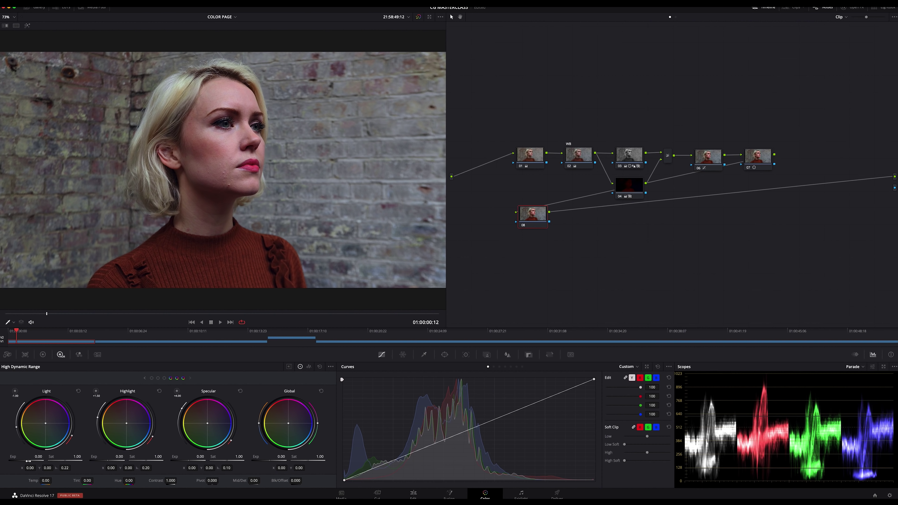
pyautogui.moveTo(33, 460); pyautogui.dragTo(21, 460)
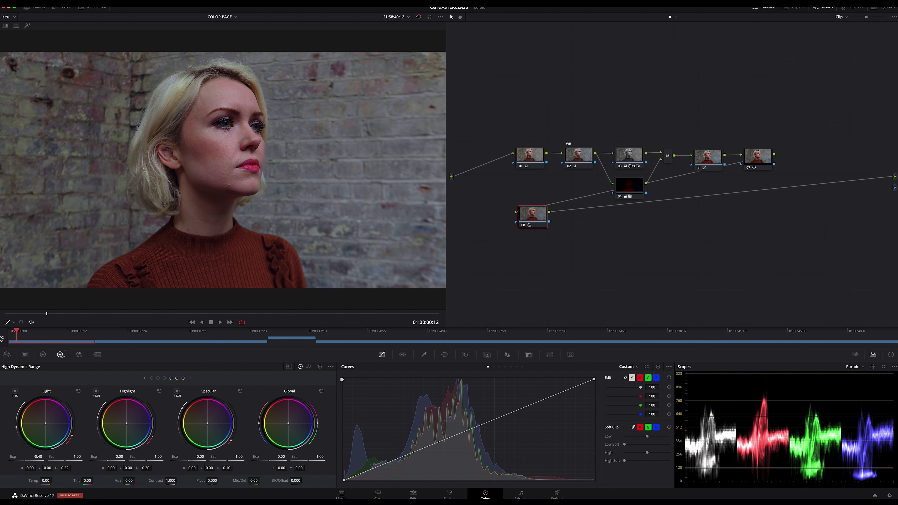
pyautogui.click(145, 378)
pyautogui.moveTo(179, 420); pyautogui.dragTo(183, 444)
pyautogui.moveTo(17, 421); pyautogui.dragTo(21, 410)
pyautogui.moveTo(73, 439); pyautogui.dragTo(71, 411)
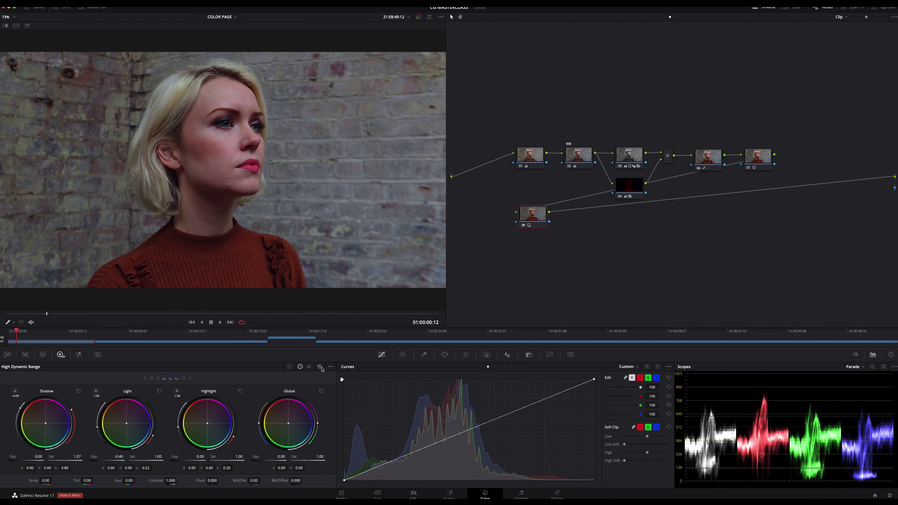
pyautogui.click(331, 367)
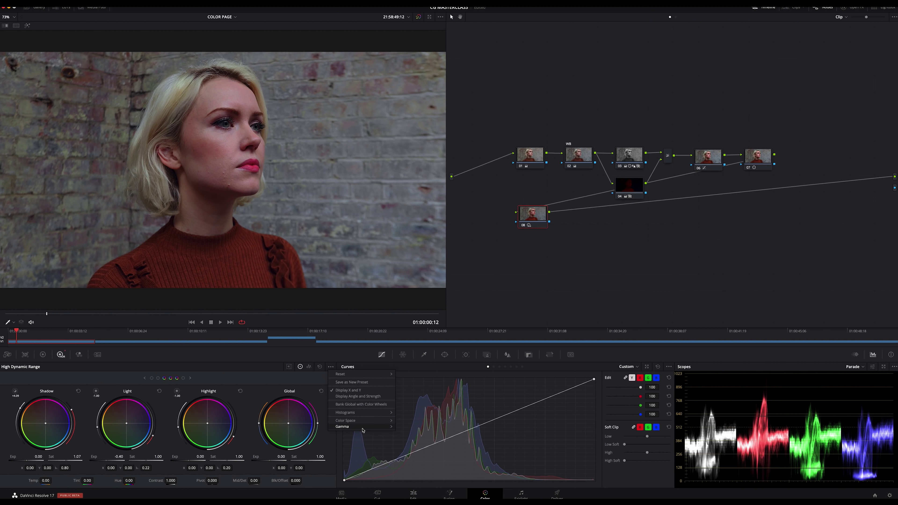
pyautogui.moveTo(364, 428)
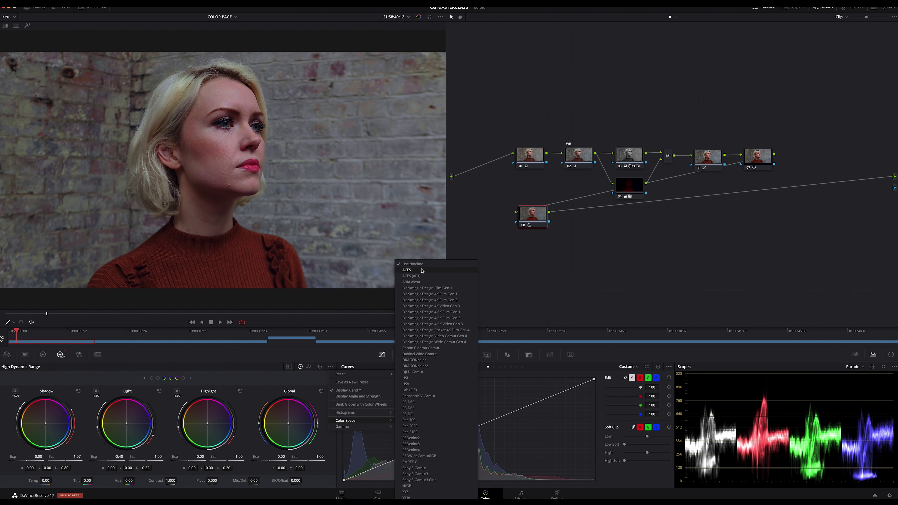
pyautogui.click(376, 438)
pyautogui.moveTo(366, 427)
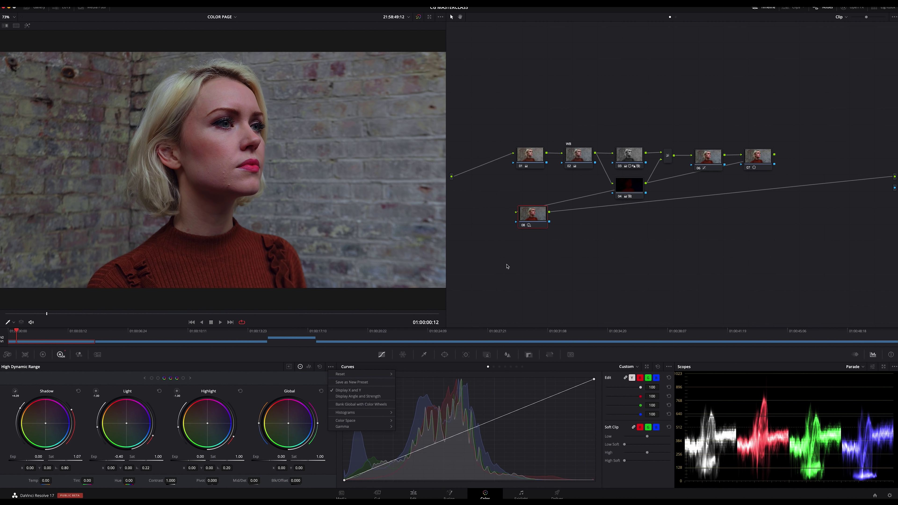
pyautogui.press('Escape')
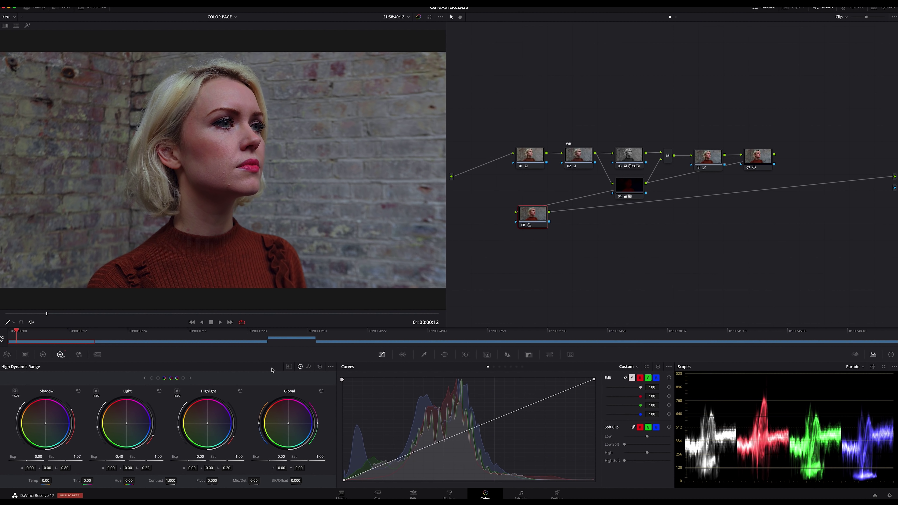
# Step: Enable HDR Mode on node 08, then reset node 08's grade to defaults
pyautogui.rightClick(526, 212)
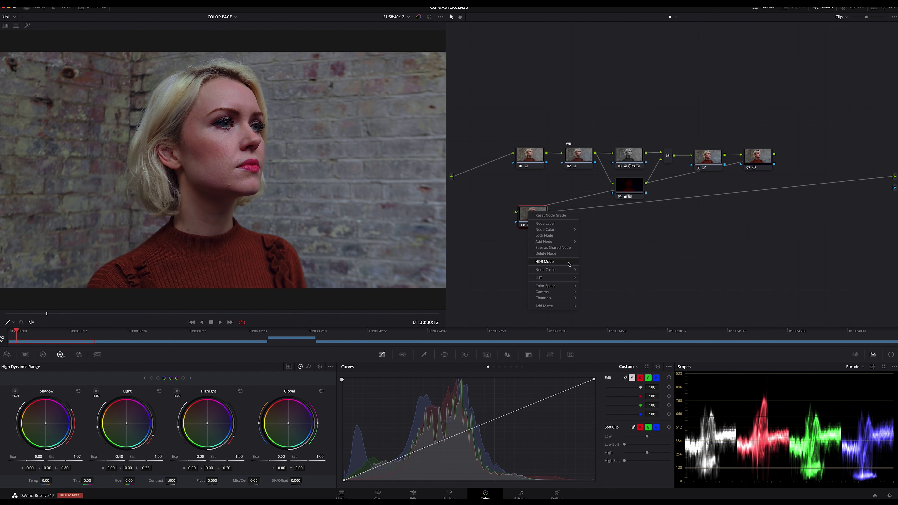
pyautogui.moveTo(568, 264)
pyautogui.click(567, 264)
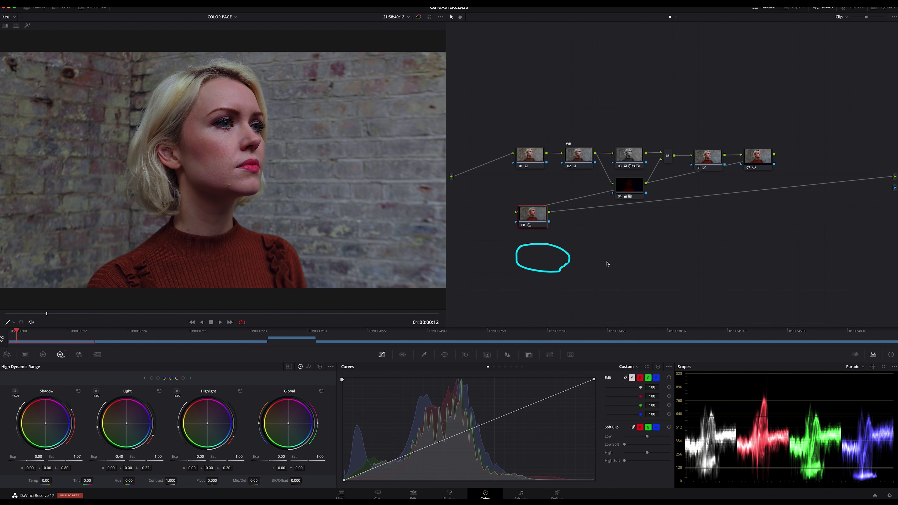
pyautogui.rightClick(541, 221)
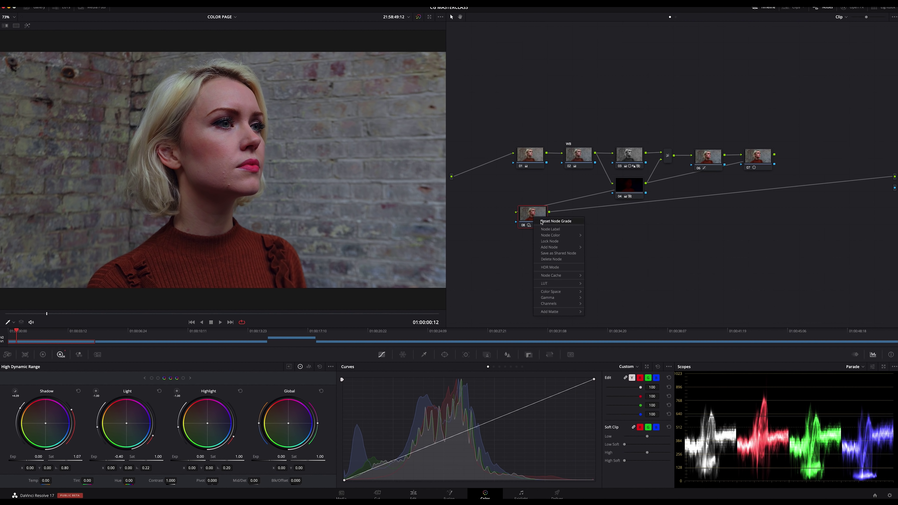
pyautogui.click(541, 221)
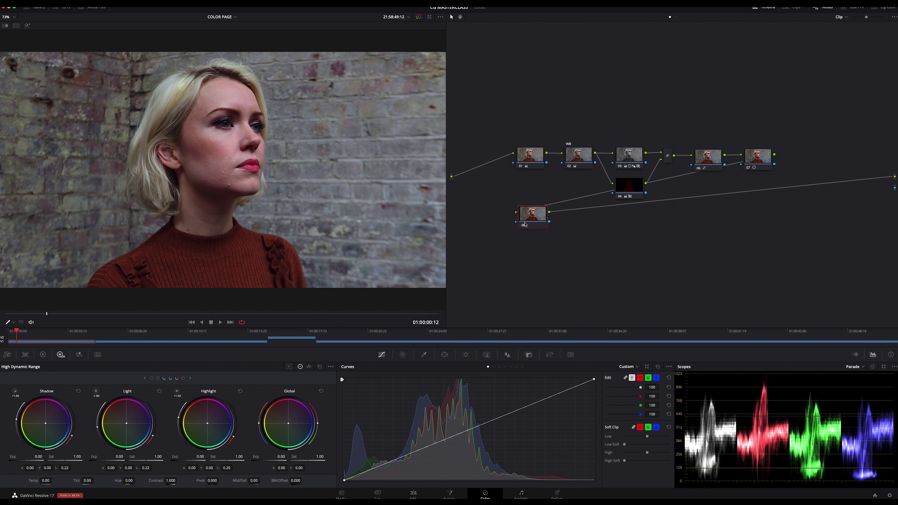
pyautogui.rightClick(528, 213)
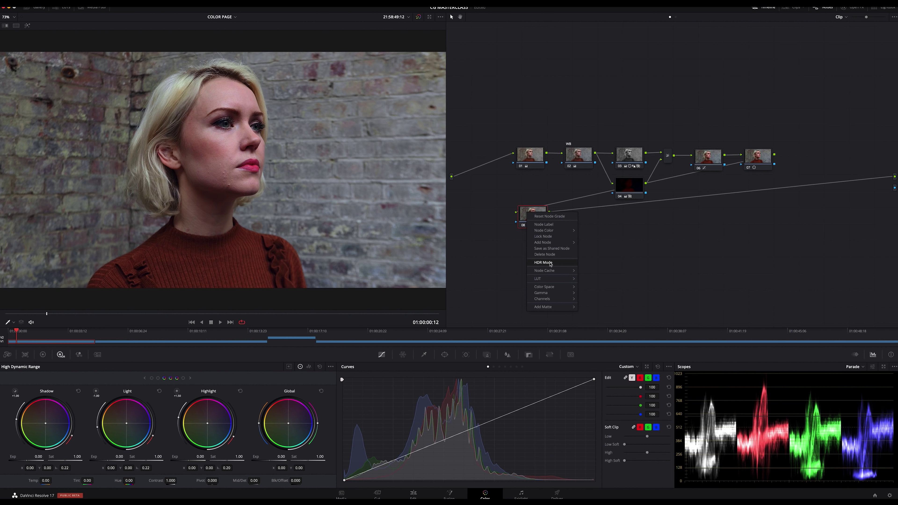
pyautogui.click(598, 264)
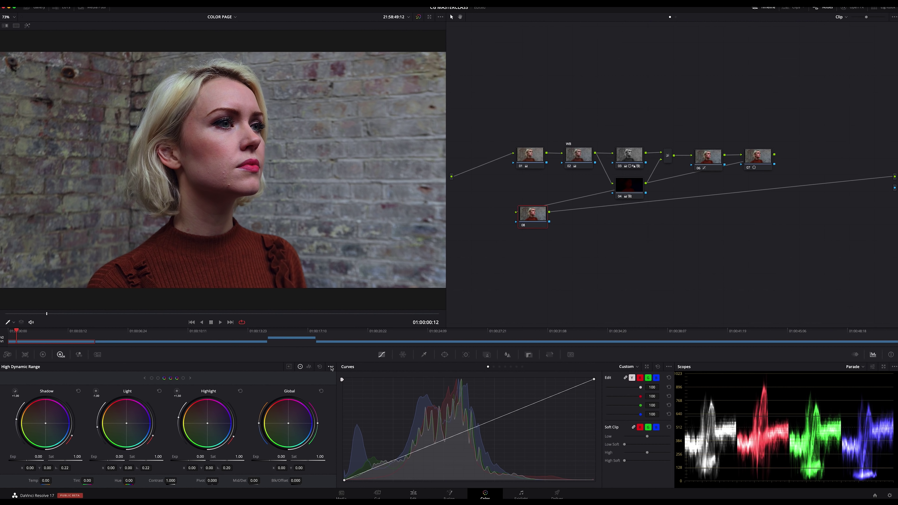
# Step: Browse the palette's Color Space choices, then close the list
pyautogui.click(332, 368)
pyautogui.moveTo(350, 422)
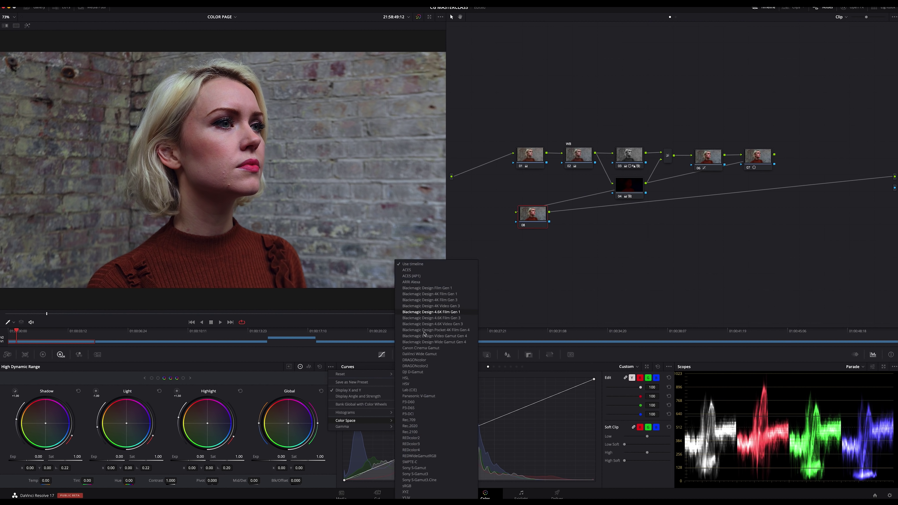
pyautogui.click(532, 284)
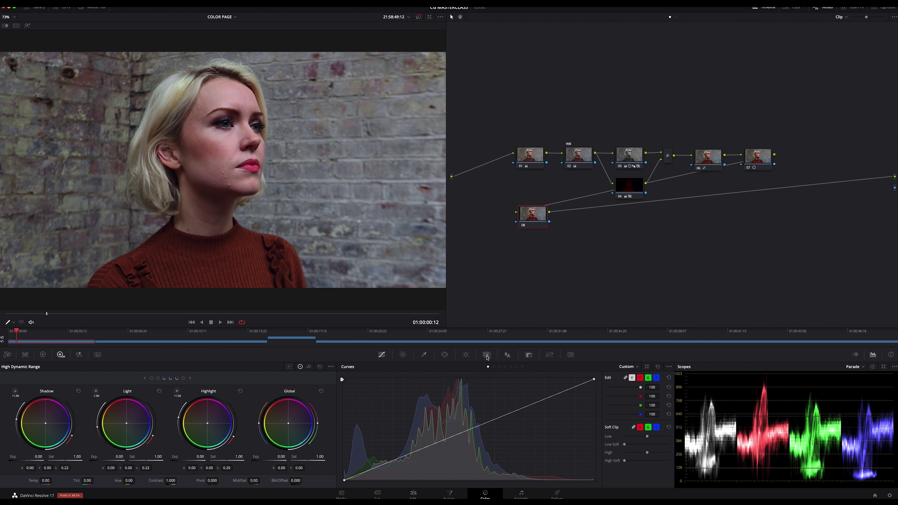
# Step: Open the Color Warper palette with the portrait's hue–saturation mesh
pyautogui.click(403, 355)
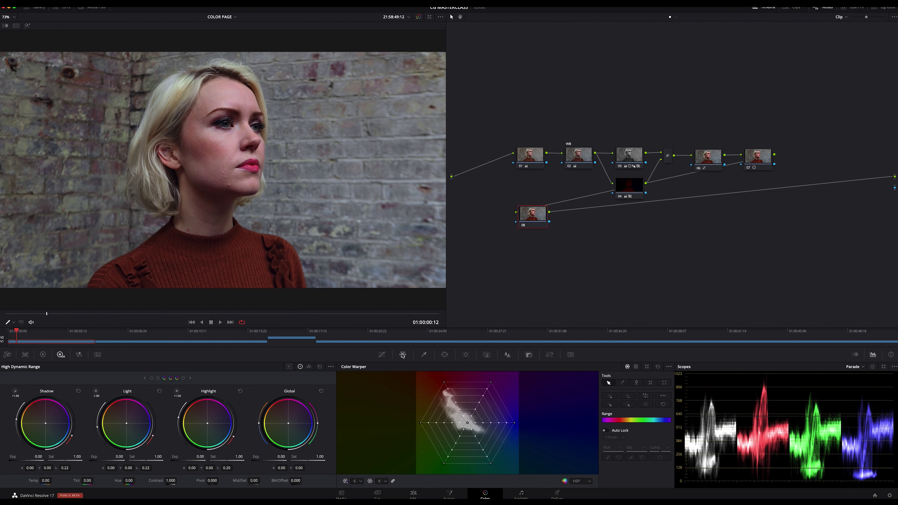
pyautogui.moveTo(368, 380); pyautogui.dragTo(370, 388)
pyautogui.moveTo(529, 383)
pyautogui.mouseDown()
pyautogui.moveTo(534, 454)
pyautogui.moveTo(531, 365)
pyautogui.mouseUp()
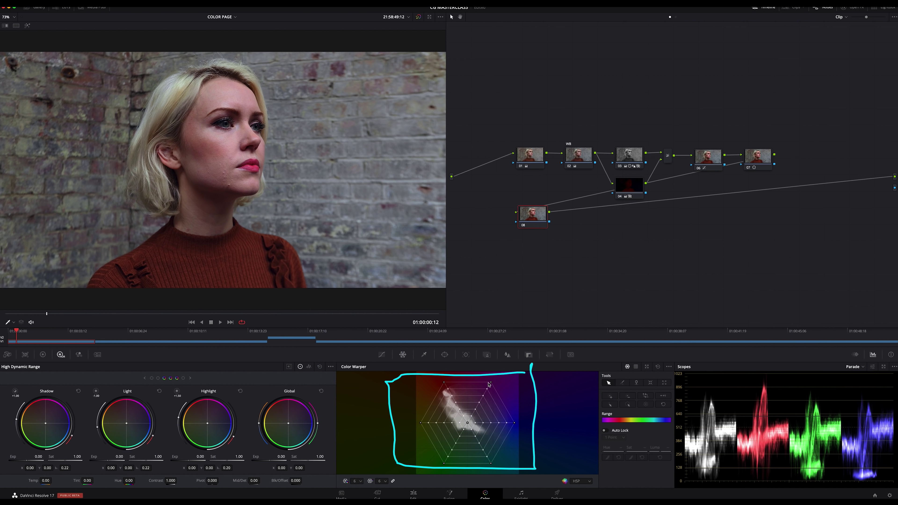
# Step: Pull the top-left warp point outward to Sat 1.30, boosting the warm tones
pyautogui.click(445, 383)
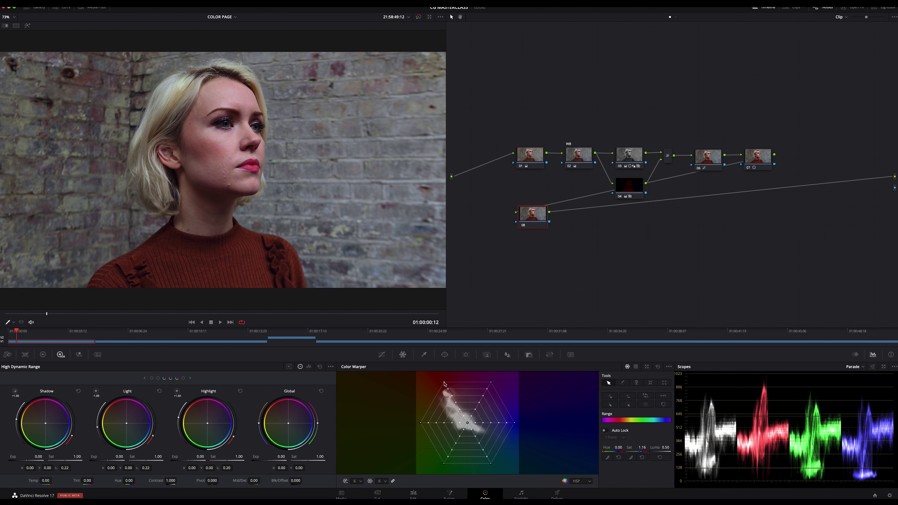
pyautogui.moveTo(444, 383)
pyautogui.mouseDown()
pyautogui.moveTo(434, 386)
pyautogui.moveTo(445, 384)
pyautogui.mouseUp()
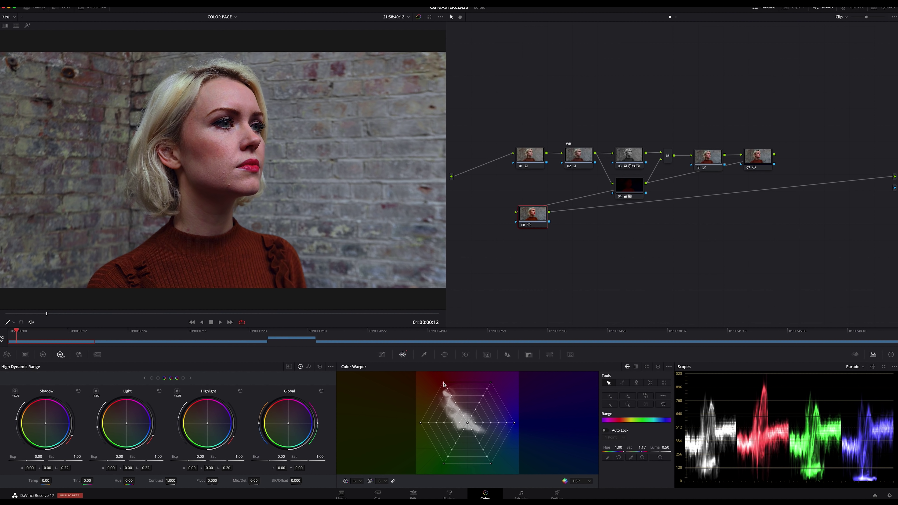
pyautogui.moveTo(444, 385); pyautogui.dragTo(439, 381)
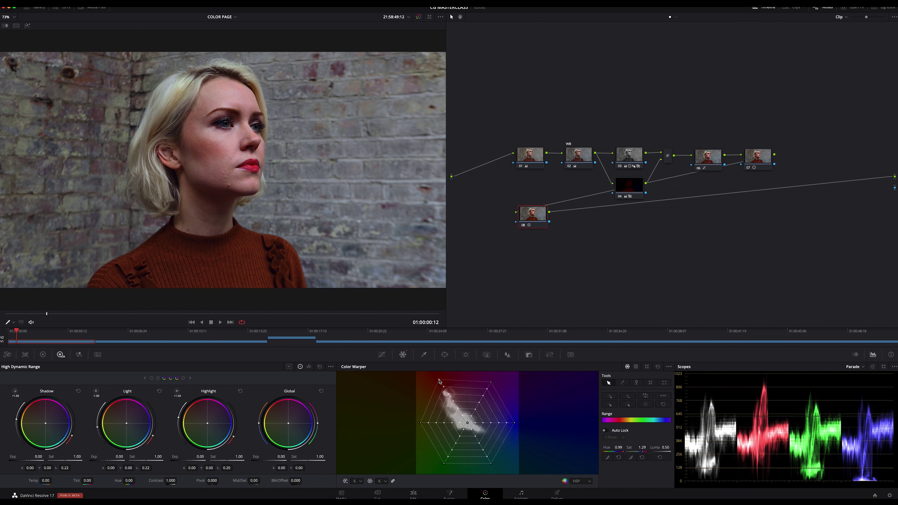
pyautogui.click(657, 367)
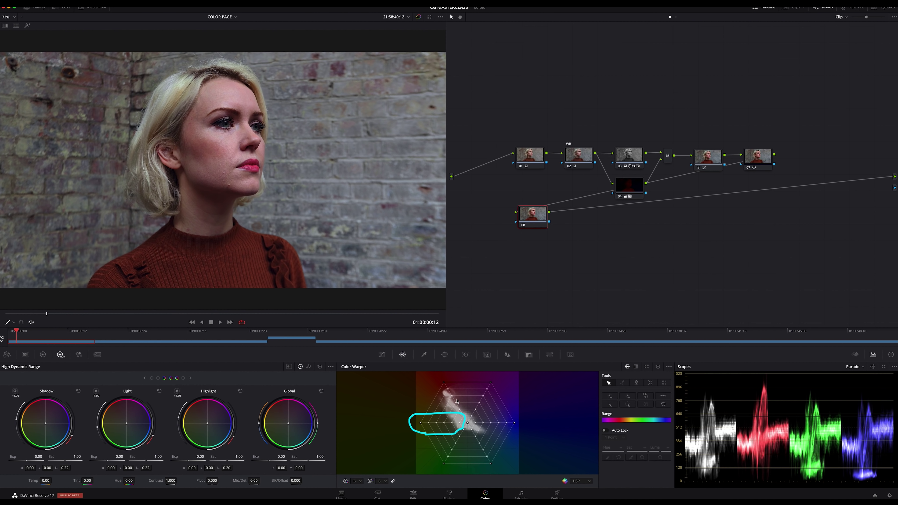
pyautogui.click(445, 383)
pyautogui.moveTo(445, 384); pyautogui.dragTo(441, 378)
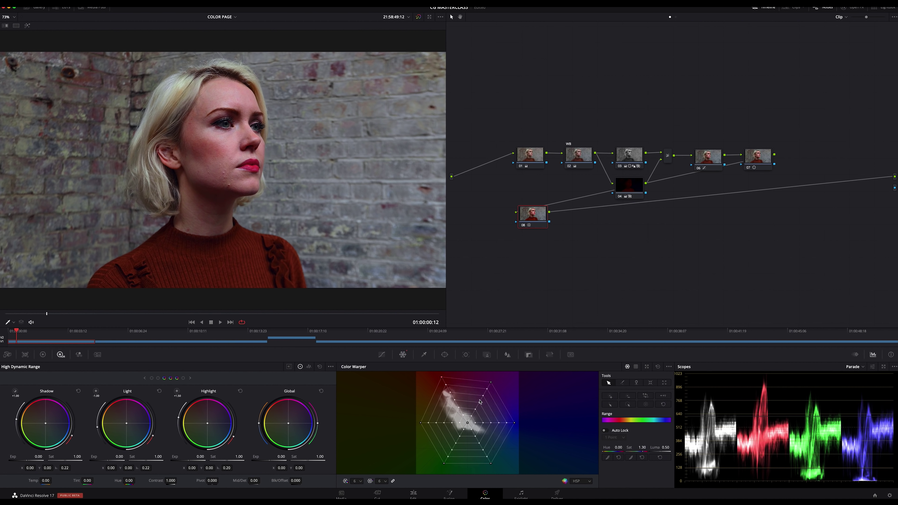
pyautogui.moveTo(446, 413); pyautogui.dragTo(478, 400)
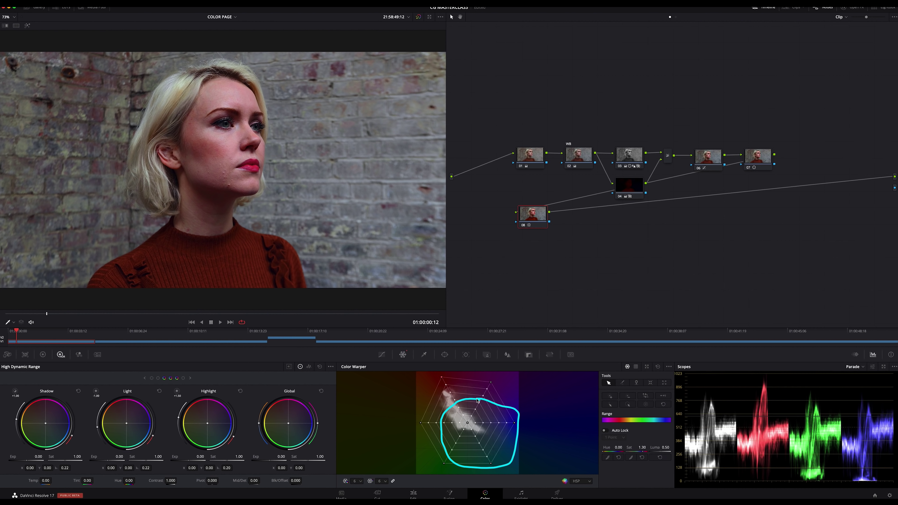
pyautogui.click(658, 367)
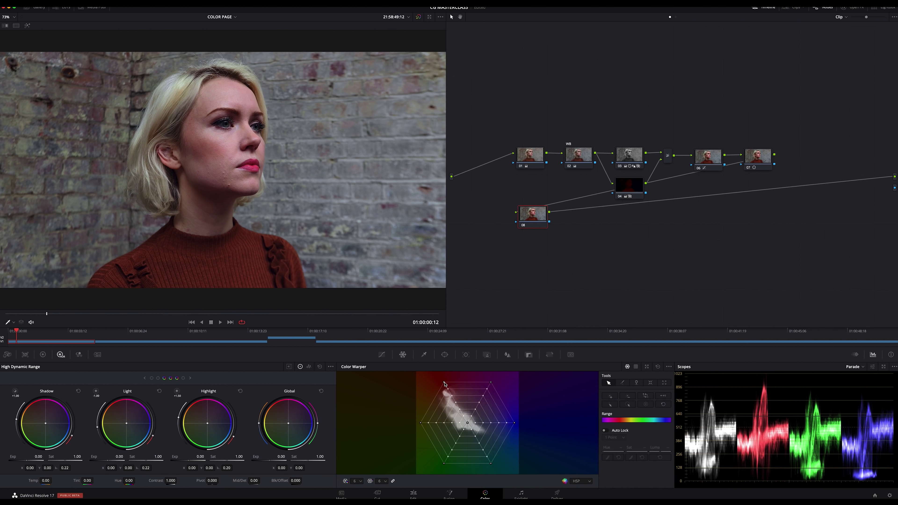
pyautogui.moveTo(444, 383)
pyautogui.mouseDown()
pyautogui.moveTo(450, 378)
pyautogui.moveTo(444, 384)
pyautogui.mouseUp()
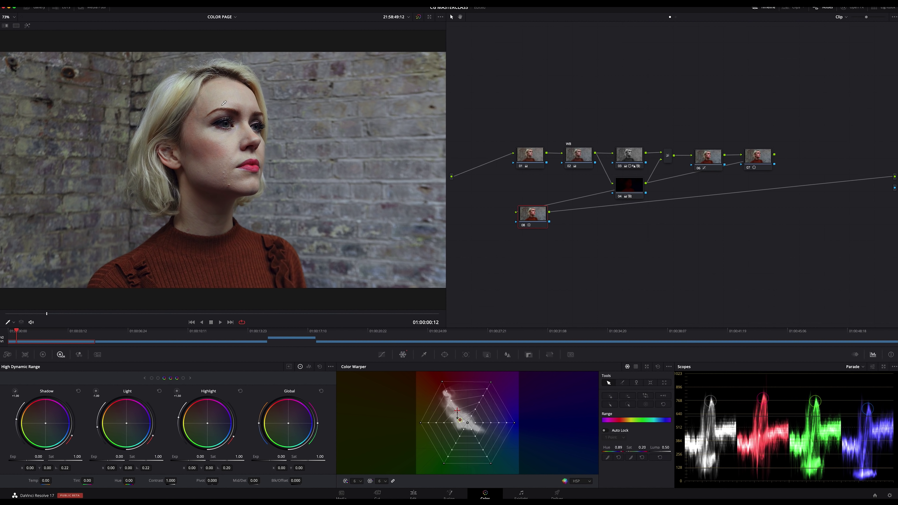
pyautogui.click(225, 94)
pyautogui.moveTo(225, 94)
pyautogui.mouseDown()
pyautogui.moveTo(233, 87)
pyautogui.moveTo(216, 93)
pyautogui.moveTo(233, 120)
pyautogui.moveTo(240, 251)
pyautogui.mouseUp()
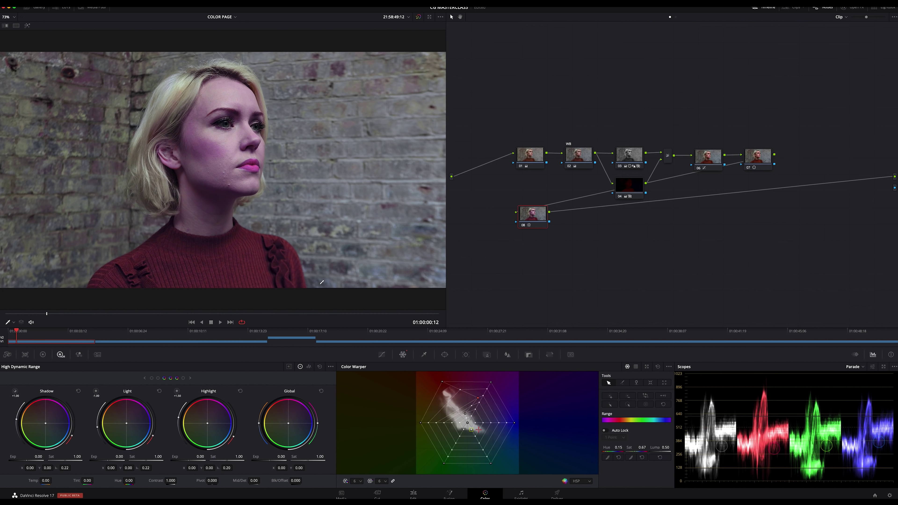
pyautogui.click(658, 367)
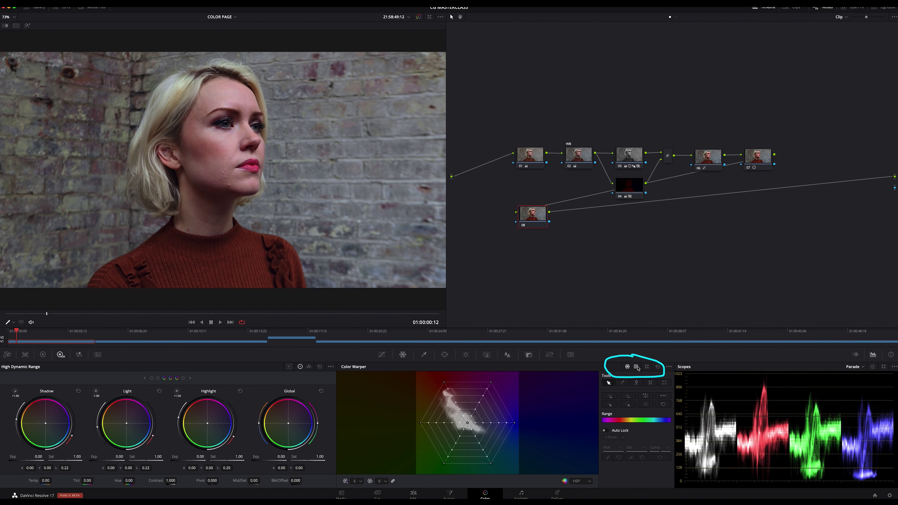
# Step: Flip the Color Warper to Chroma-Luma and back to Hue-Sat, then list its colour spaces
pyautogui.click(636, 368)
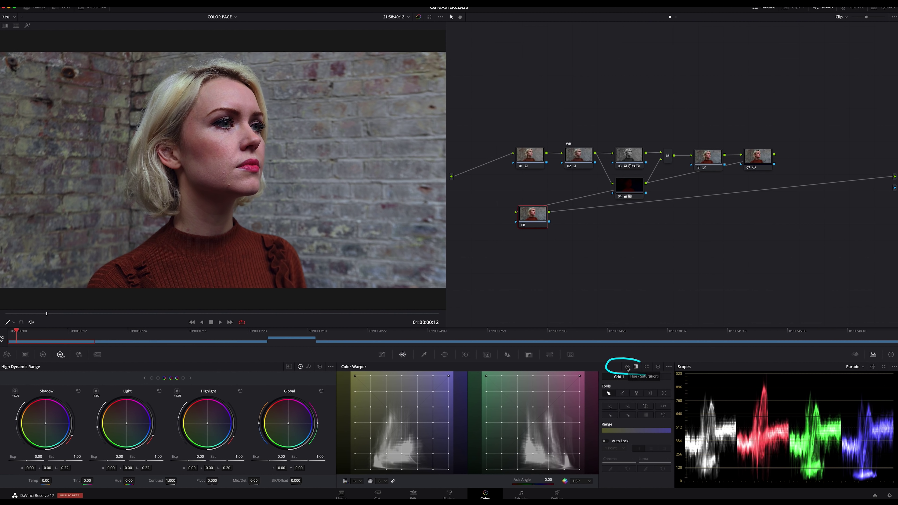
pyautogui.click(627, 367)
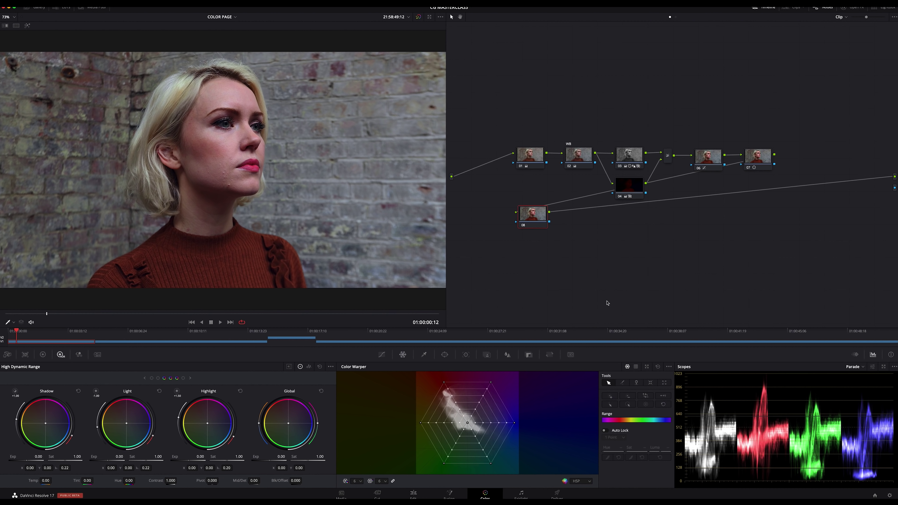
pyautogui.click(591, 482)
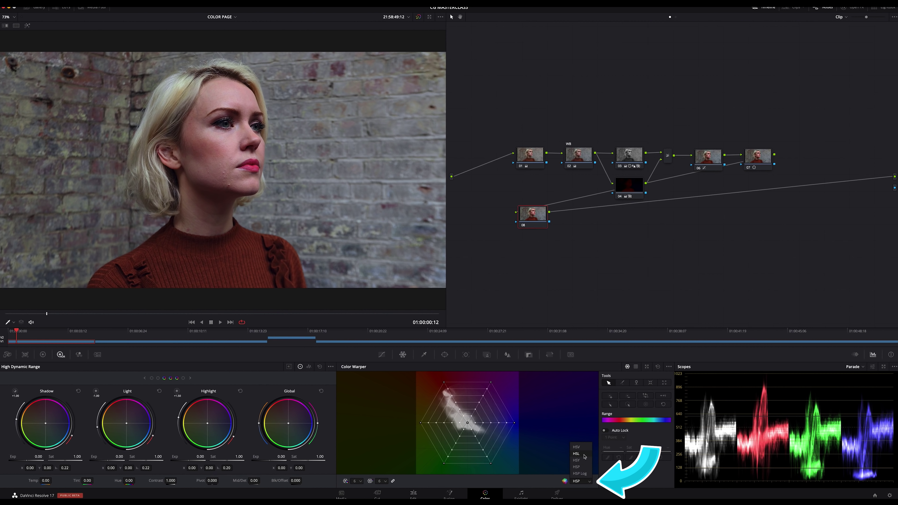
# Step: Switch the Color Warper to HSL with a 12-step grid resolution
pyautogui.click(584, 456)
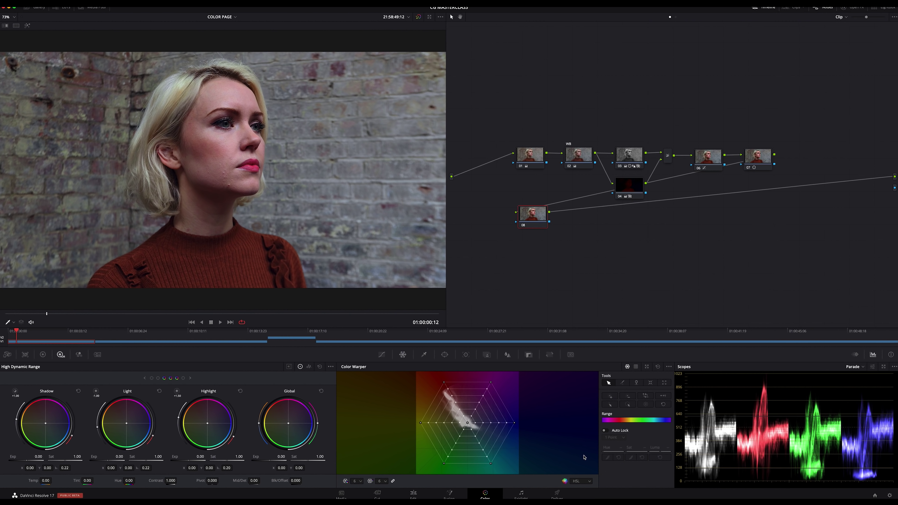
pyautogui.click(357, 482)
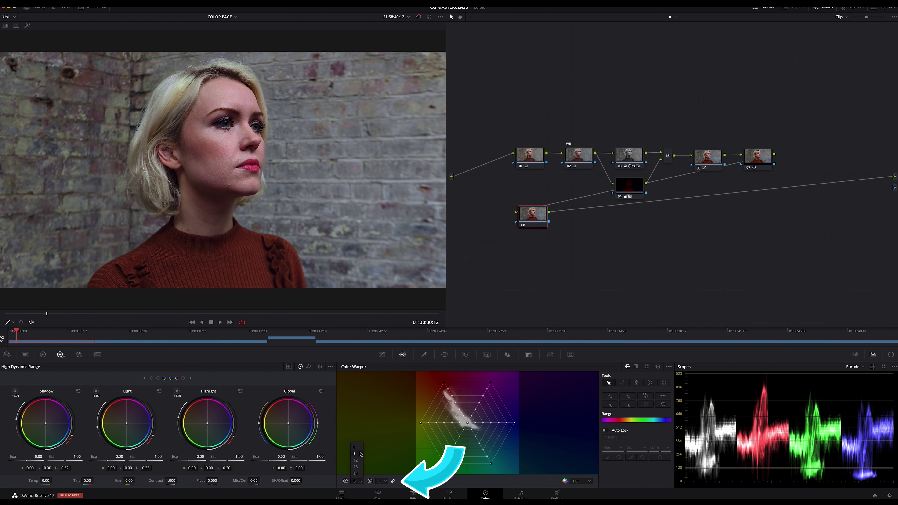
pyautogui.click(358, 460)
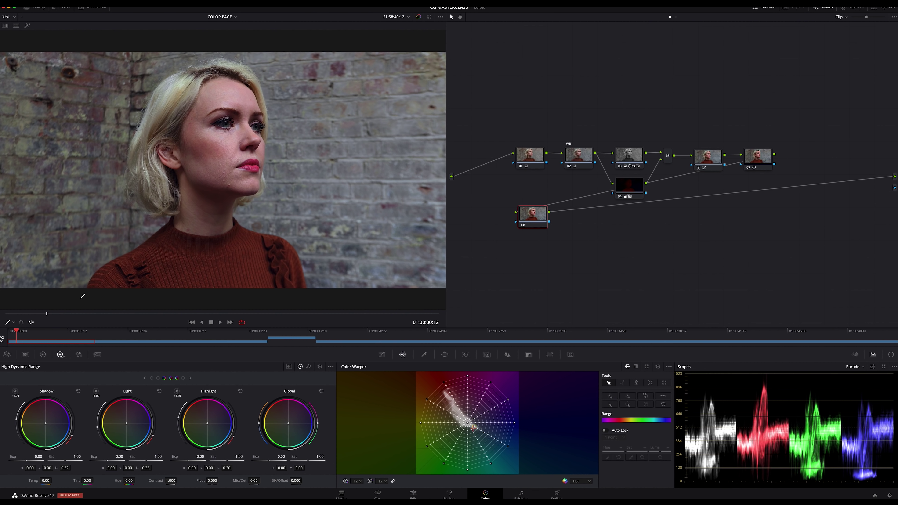
# Step: Test-push a skin-tone mesh point for more saturation, compare with node bypassed, then reset the mesh
pyautogui.moveTo(60, 316)
pyautogui.mouseDown()
pyautogui.moveTo(132, 316)
pyautogui.moveTo(49, 319)
pyautogui.mouseUp()
pyautogui.click(444, 383)
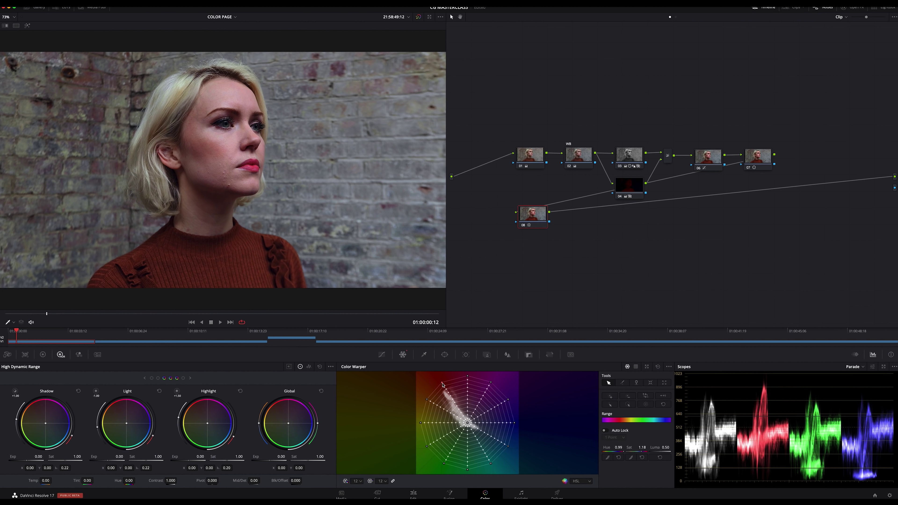
pyautogui.moveTo(443, 384); pyautogui.dragTo(440, 380)
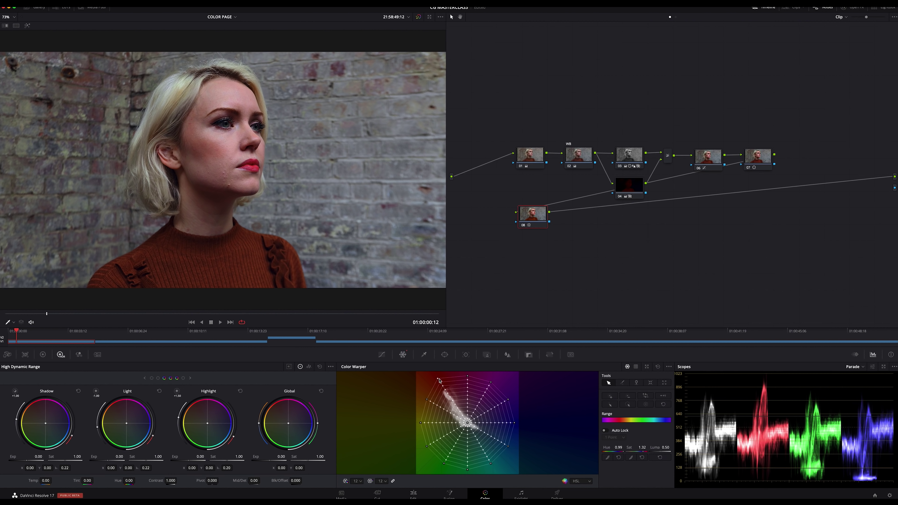
pyautogui.hotkey('ctrl', 'd')
pyautogui.hotkey('ctrl', 'd')
pyautogui.hotkey('ctrl', 'd')
pyautogui.hotkey('ctrl', 'd')
pyautogui.click(659, 367)
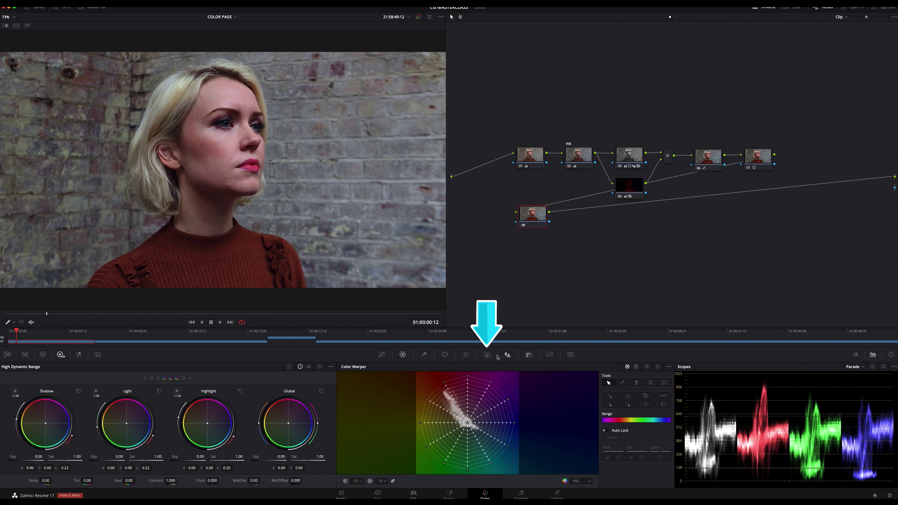
# Step: Draw a Magic Mask Person stroke over the woman's hair
pyautogui.click(488, 356)
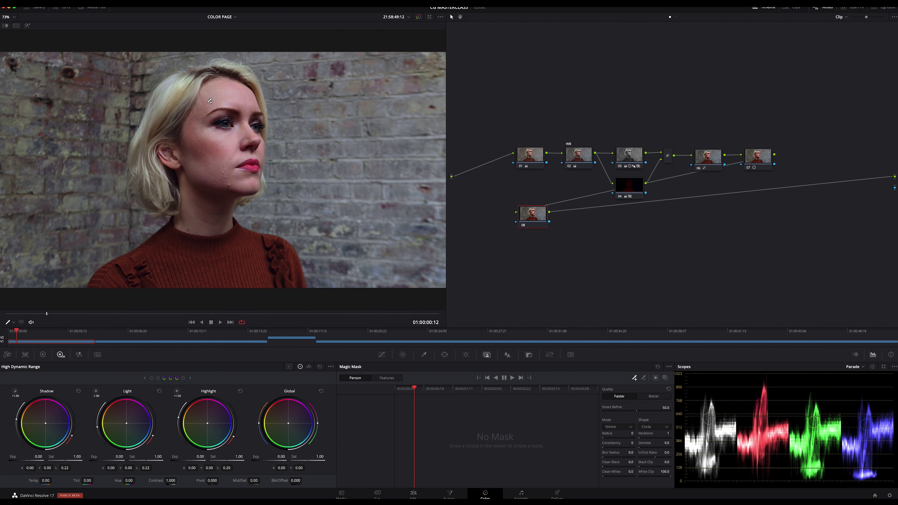
pyautogui.moveTo(210, 100); pyautogui.dragTo(206, 108)
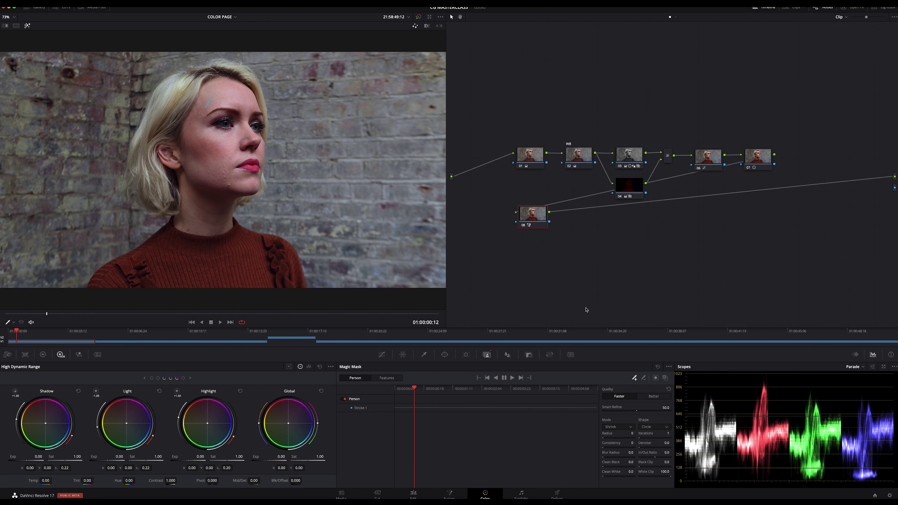
# Step: Set Magic Mask quality to Better and try masking the Face feature
pyautogui.click(655, 397)
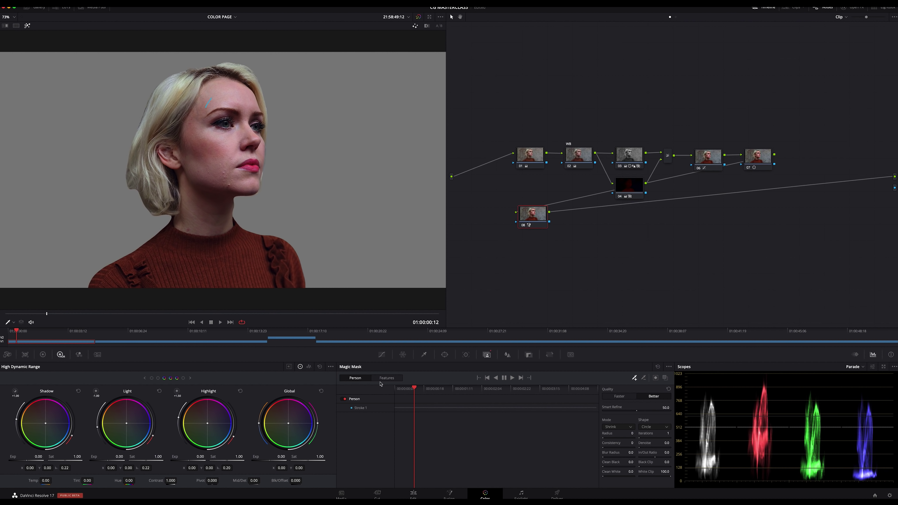
pyautogui.click(388, 379)
pyautogui.click(385, 391)
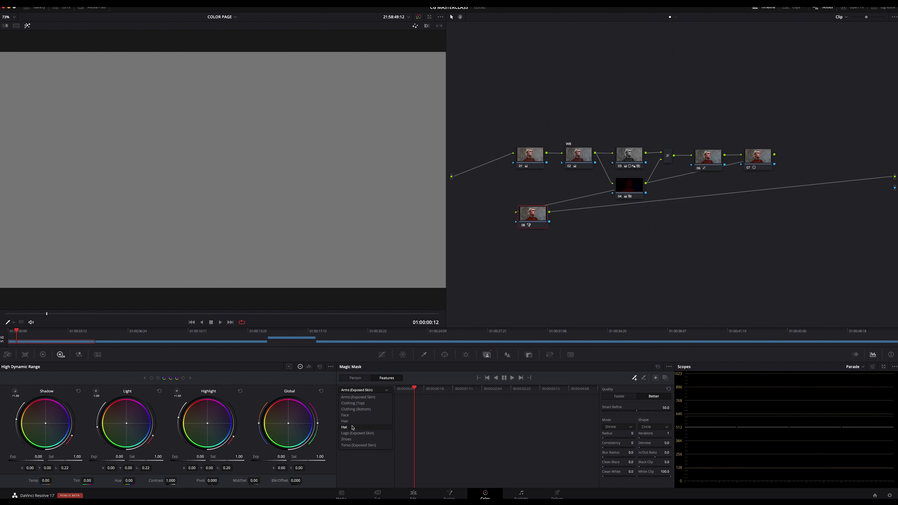
pyautogui.click(349, 416)
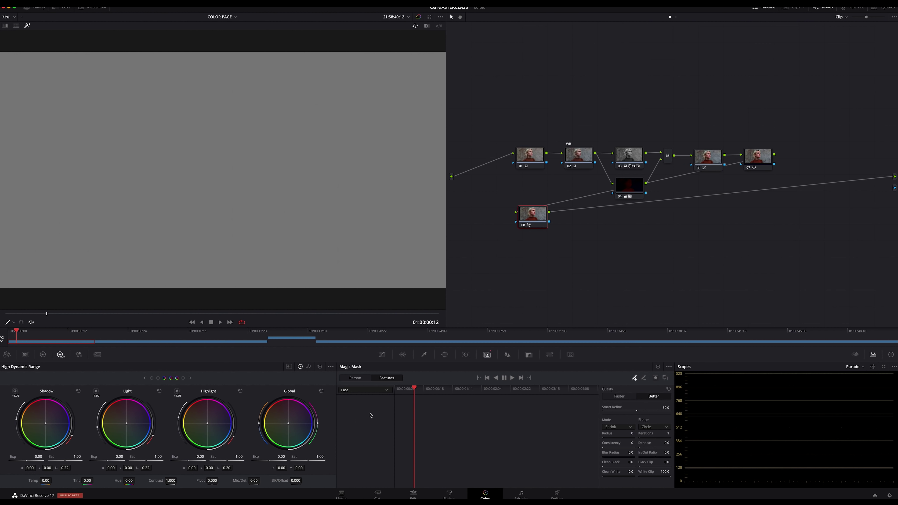
# Step: Return to Person mode, step back one frame, and reset the mask to No Mask
pyautogui.click(355, 378)
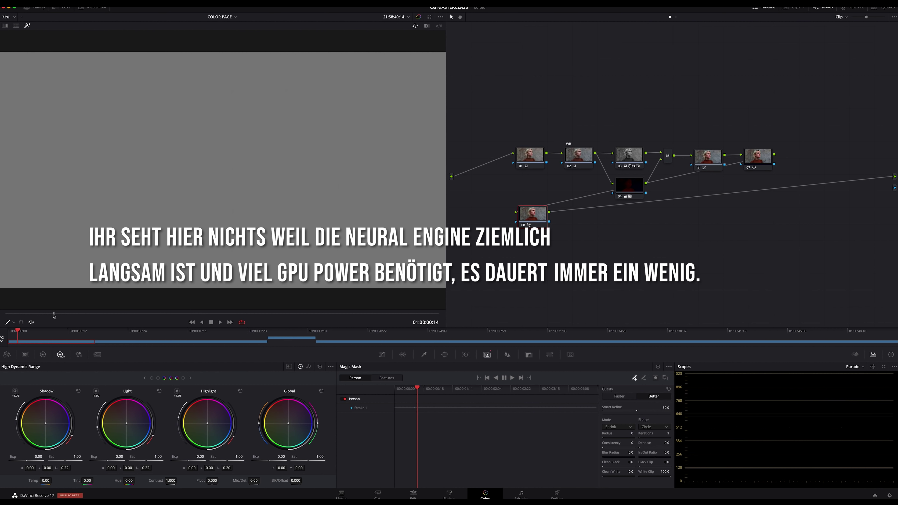
pyautogui.moveTo(55, 314); pyautogui.dragTo(51, 314)
pyautogui.click(658, 367)
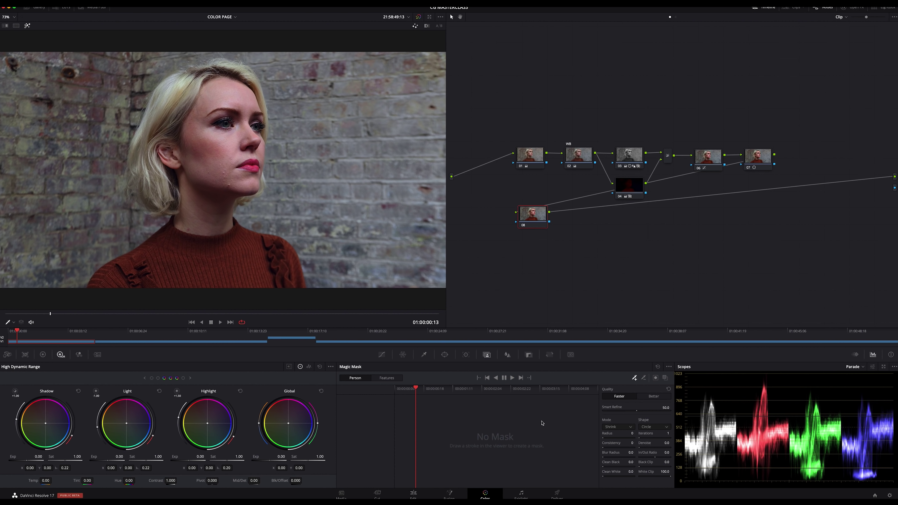
pyautogui.moveTo(212, 146); pyautogui.dragTo(236, 144)
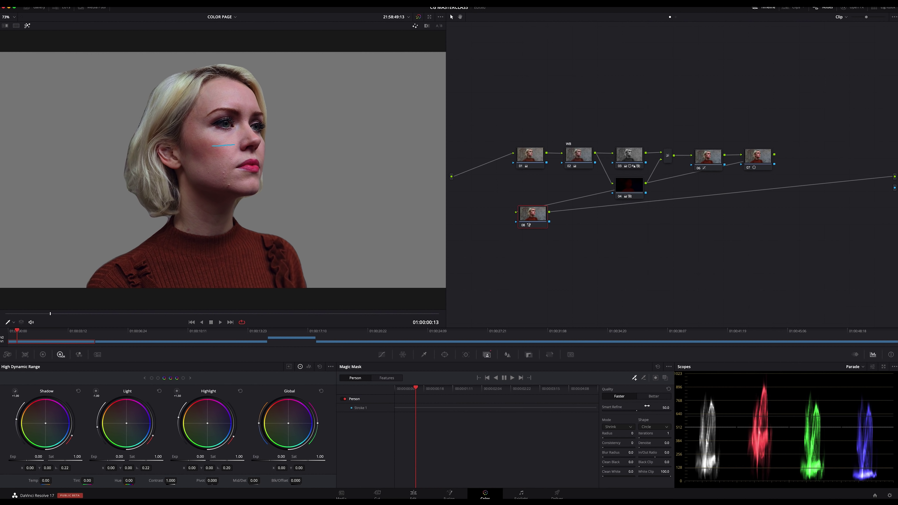
pyautogui.click(653, 397)
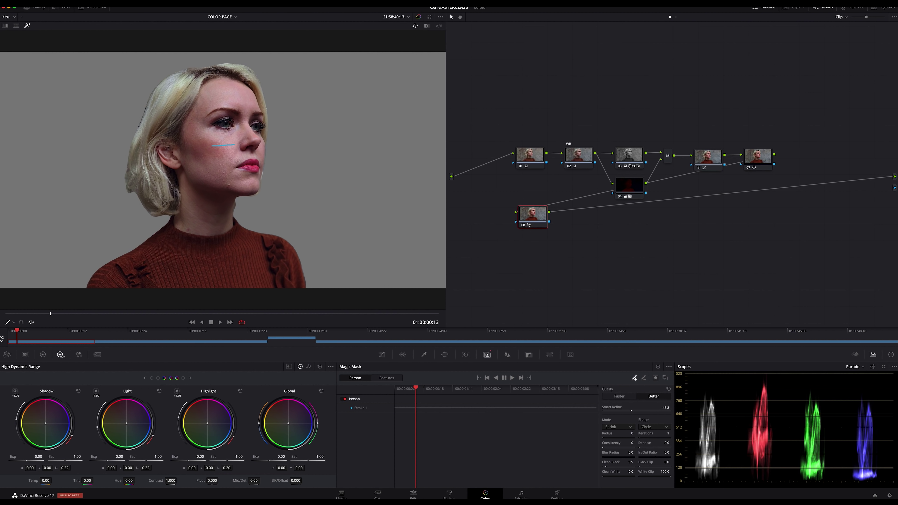
pyautogui.moveTo(623, 466); pyautogui.dragTo(626, 467)
pyautogui.click(656, 379)
pyautogui.click(659, 367)
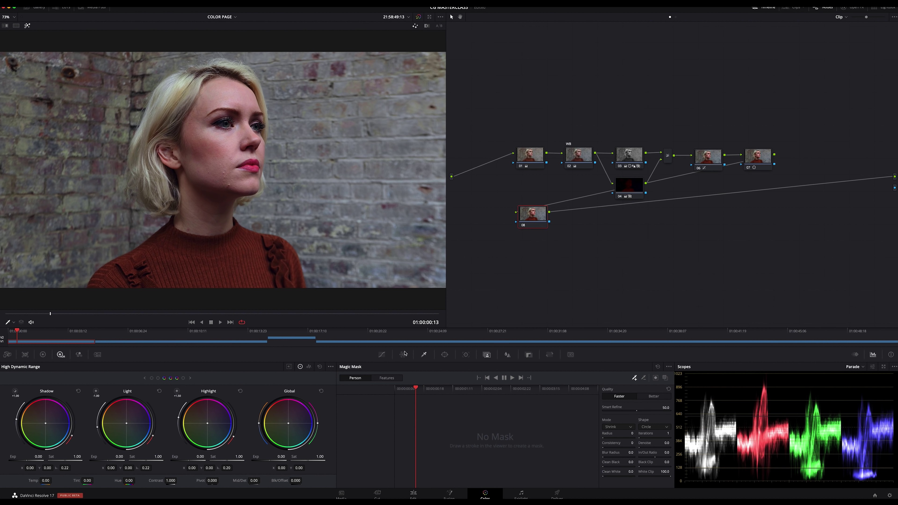
# Step: Add a point to the Sat Vs Lum curve and lift its low-saturation end to 0.90
pyautogui.click(382, 355)
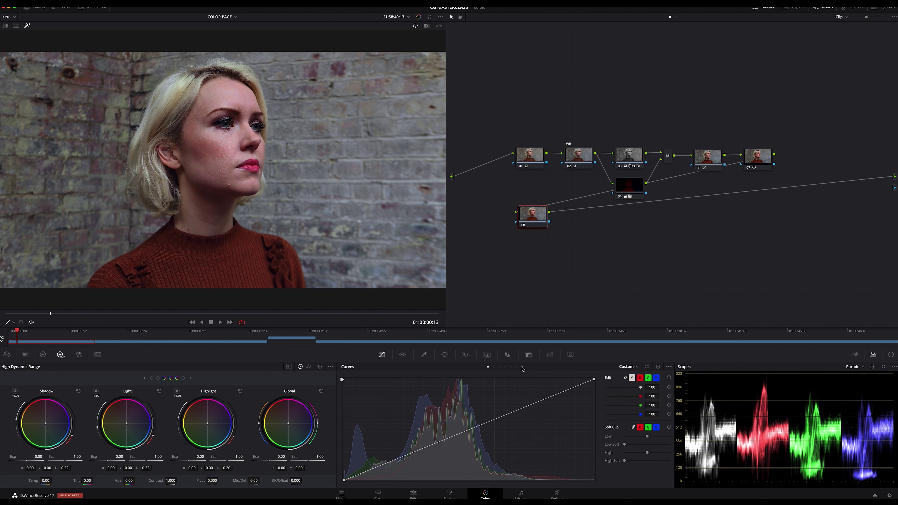
pyautogui.click(523, 367)
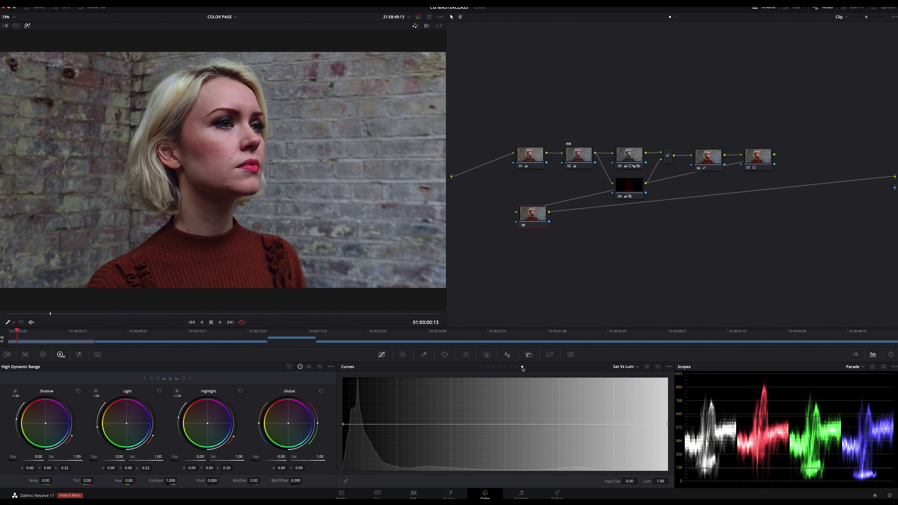
pyautogui.click(397, 424)
pyautogui.moveTo(343, 424)
pyautogui.mouseDown()
pyautogui.moveTo(344, 400)
pyautogui.moveTo(347, 464)
pyautogui.mouseUp()
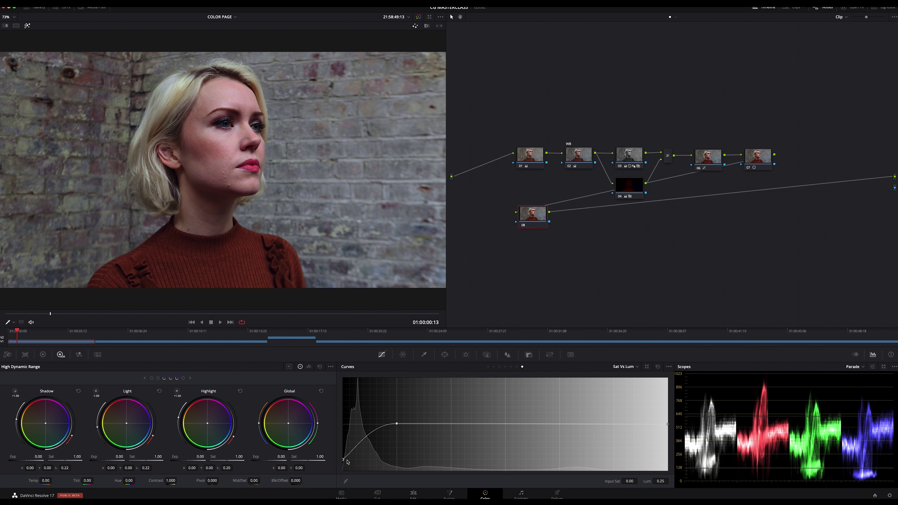
pyautogui.moveTo(397, 424)
pyautogui.mouseDown()
pyautogui.moveTo(400, 405)
pyautogui.moveTo(397, 424)
pyautogui.mouseUp()
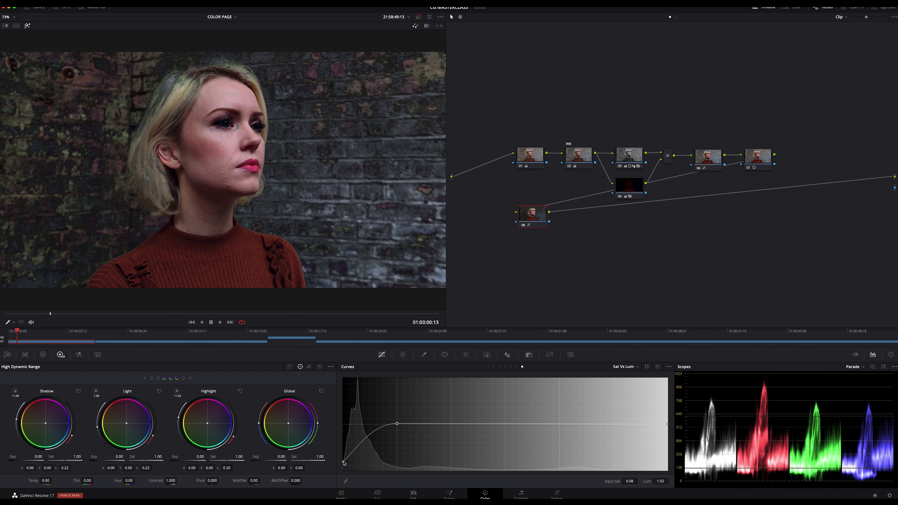
pyautogui.moveTo(345, 463); pyautogui.dragTo(345, 430)
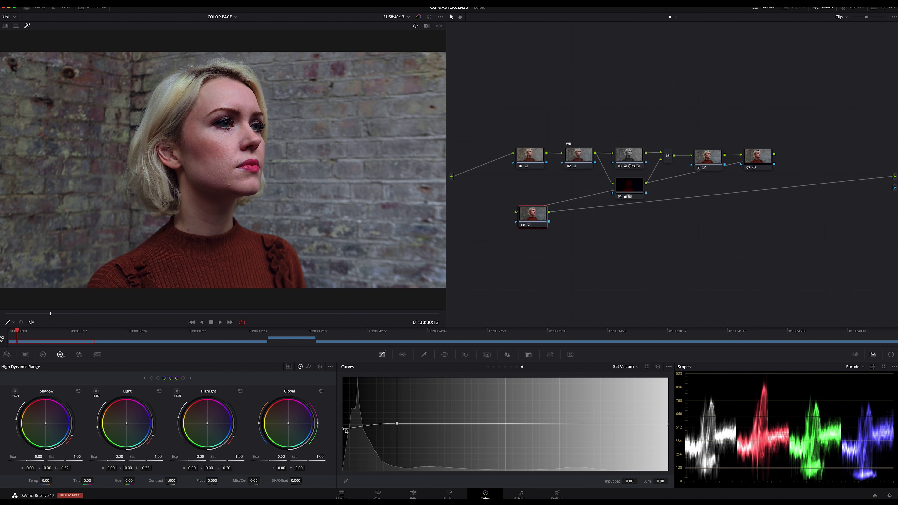
# Step: Flatten the Sat Vs Lum curve and float the scopes window at screen centre
pyautogui.click(658, 366)
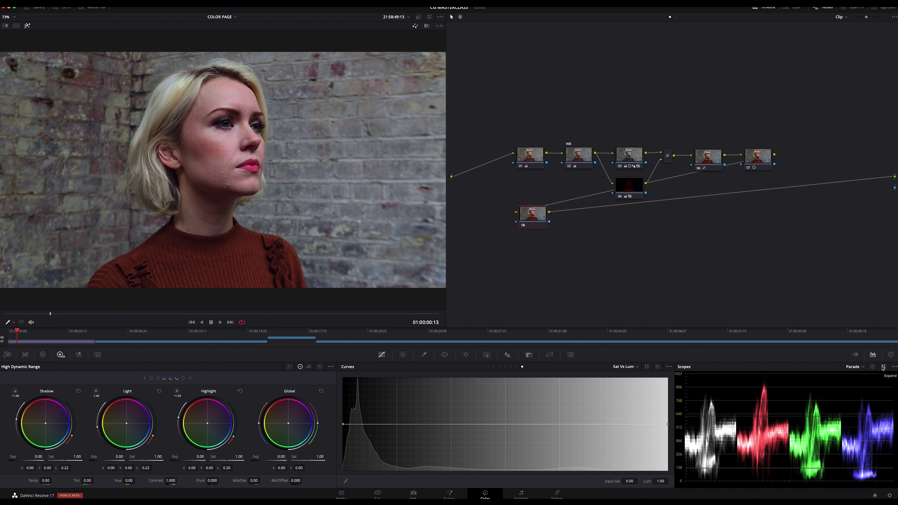
pyautogui.click(883, 368)
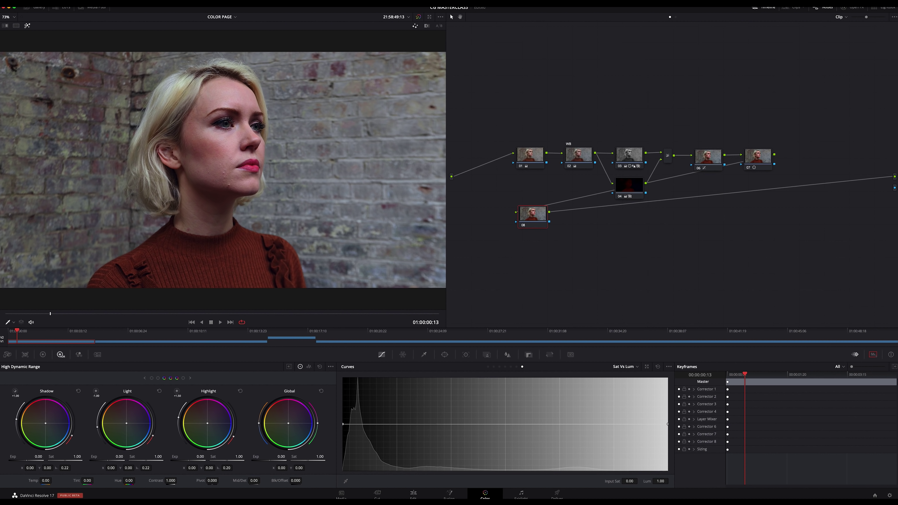
pyautogui.moveTo(827, 38); pyautogui.dragTo(325, 80)
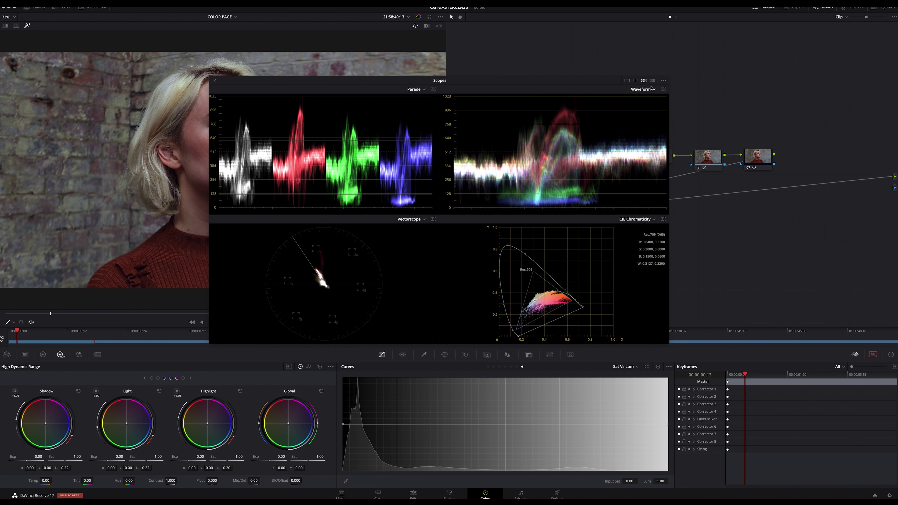
# Step: Show 3x3 scopes with Low, Mid and High vectorscopes, then close the floating window
pyautogui.click(652, 81)
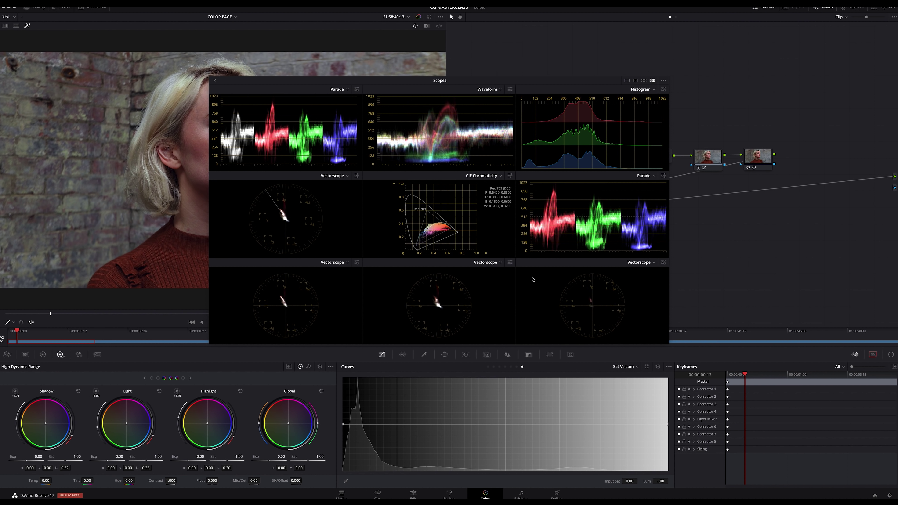
pyautogui.click(356, 263)
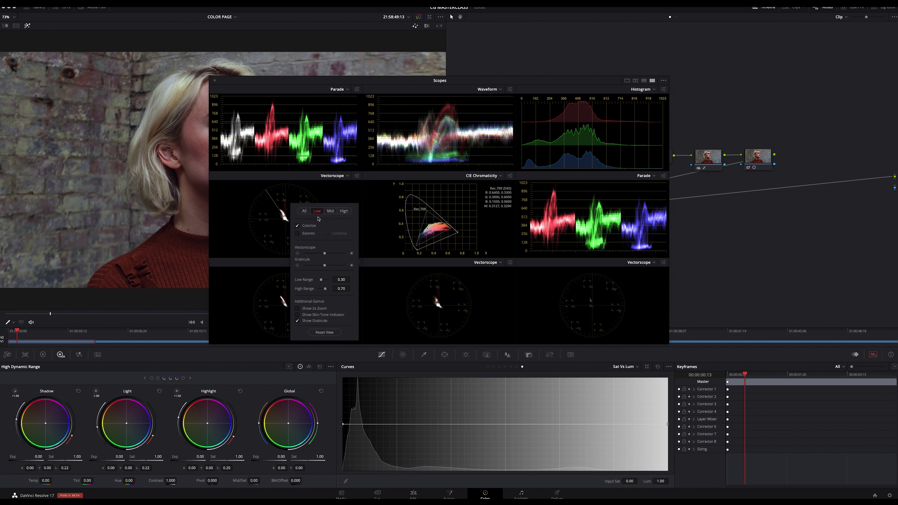
pyautogui.click(511, 262)
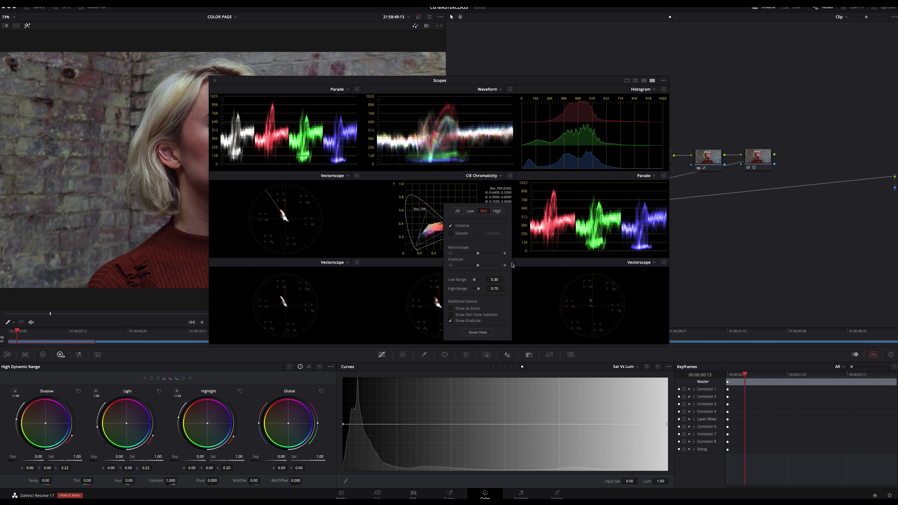
pyautogui.click(664, 263)
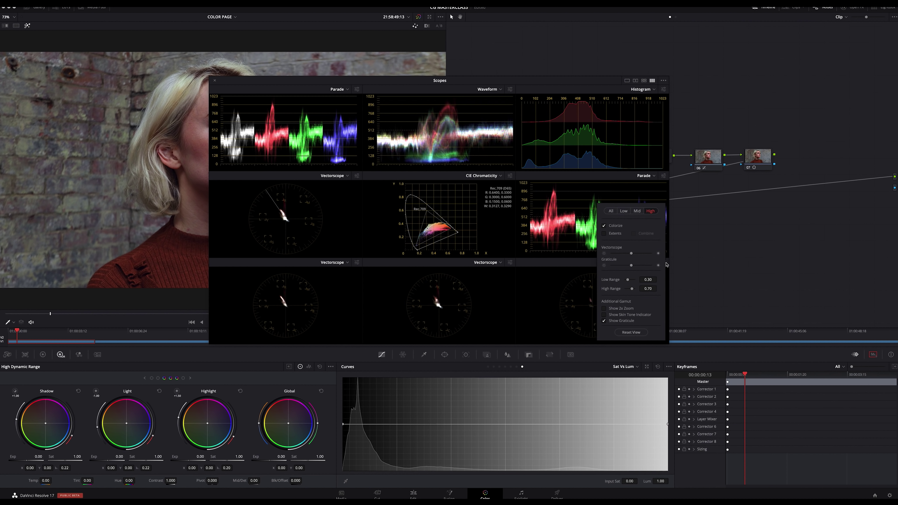
pyautogui.click(573, 264)
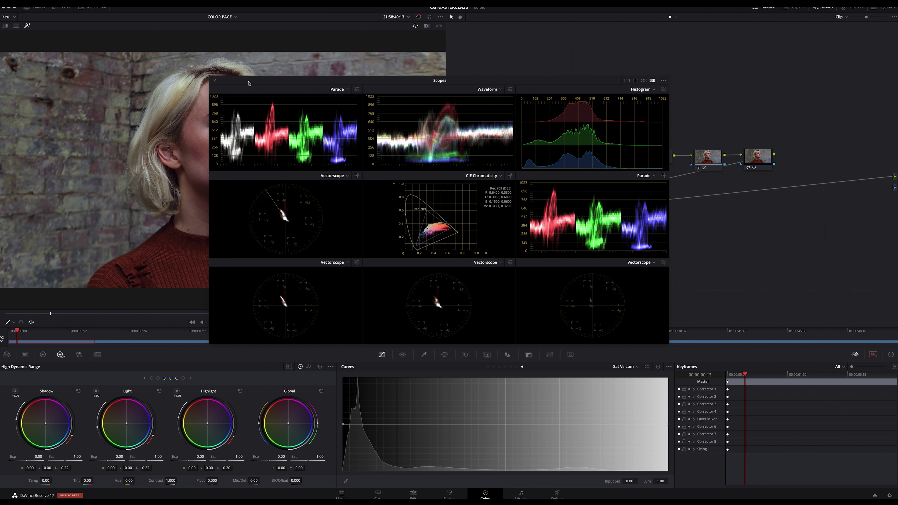
pyautogui.click(215, 82)
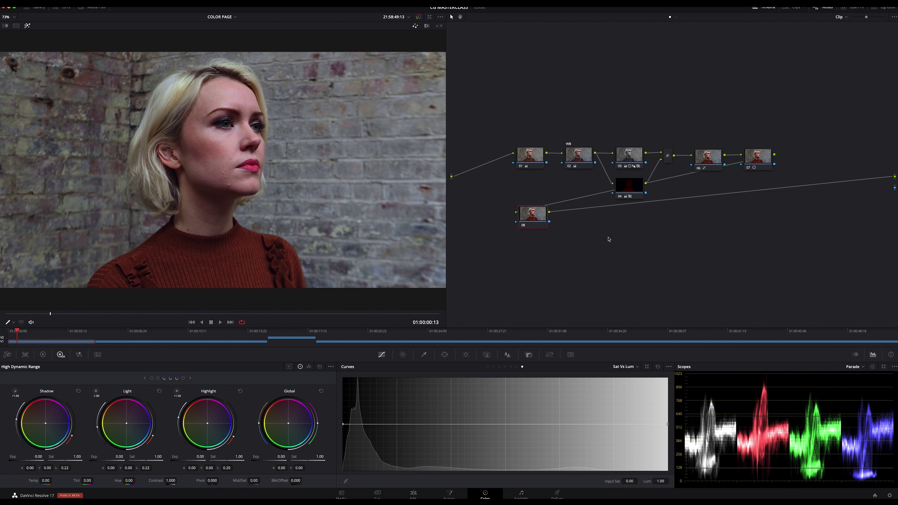
# Step: Open system Preferences on the General page and circle the LUT Locations list
pyautogui.press('super+comma')
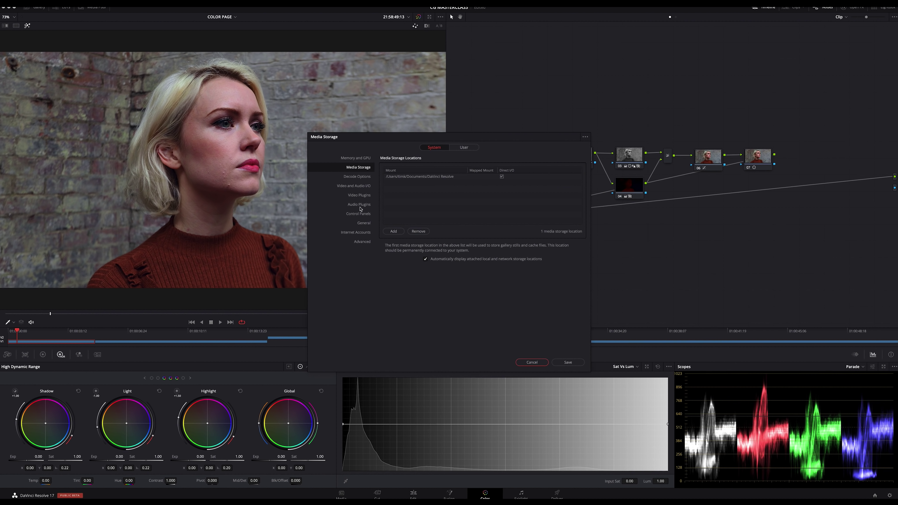
pyautogui.click(364, 223)
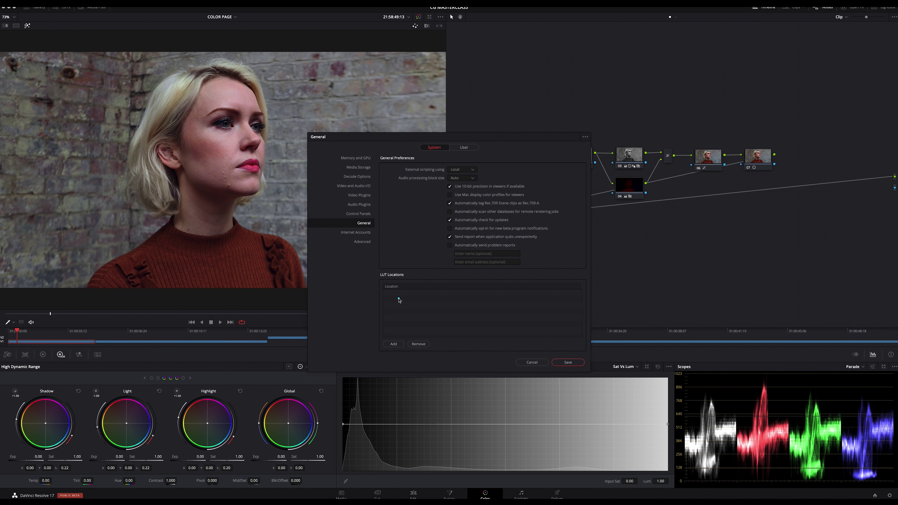
pyautogui.moveTo(399, 299); pyautogui.dragTo(397, 339)
# Step: Cancel Preferences and enable a freehand Curve window in the Window palette
pyautogui.click(531, 362)
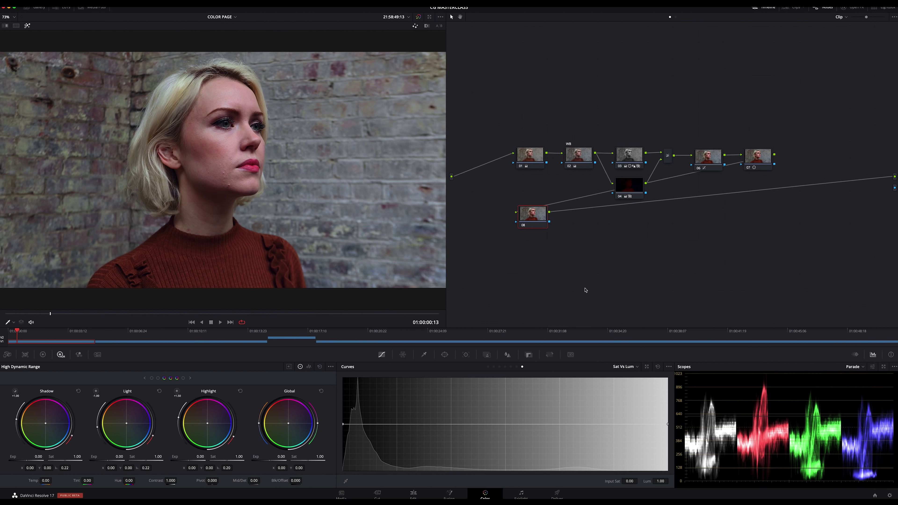
pyautogui.click(445, 356)
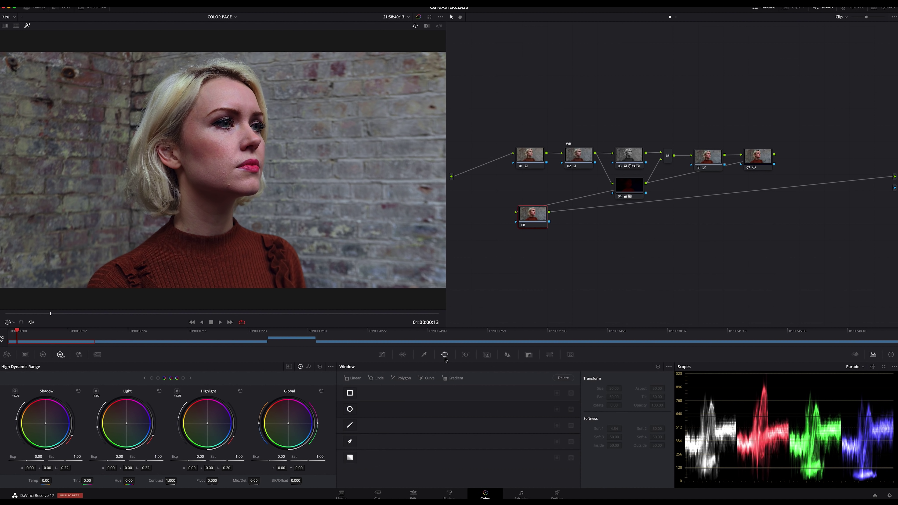
pyautogui.moveTo(374, 447); pyautogui.dragTo(358, 450)
pyautogui.click(350, 442)
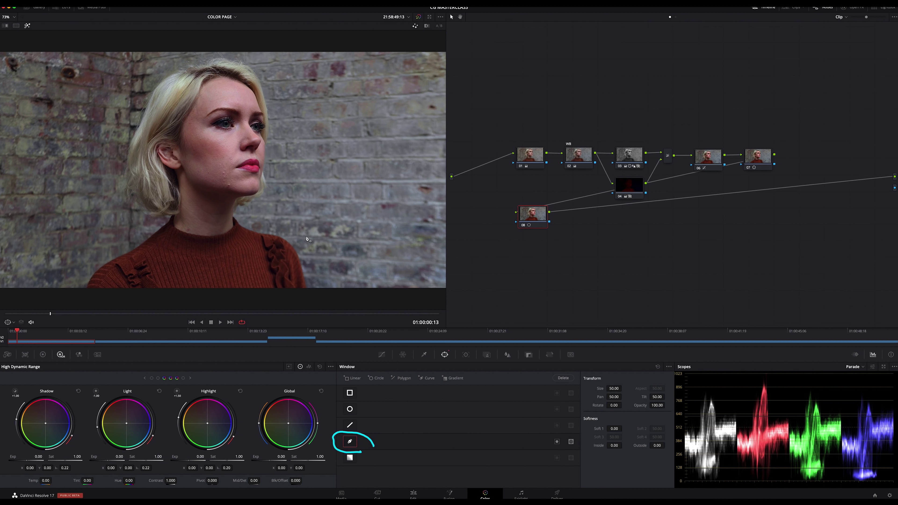
# Step: Trace a curve mask around the woman's hair, then delete it
pyautogui.click(291, 209)
pyautogui.click(283, 93)
pyautogui.click(229, 58)
pyautogui.click(180, 67)
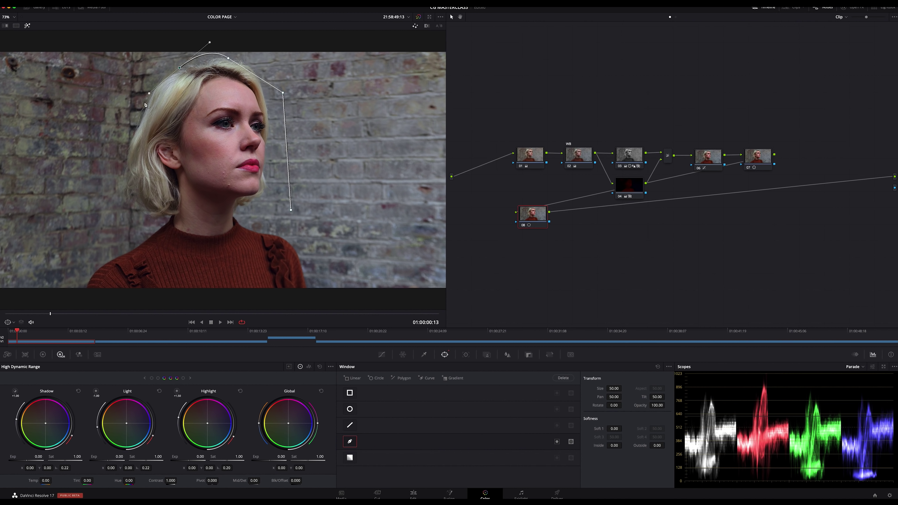
pyautogui.click(137, 108)
pyautogui.click(133, 136)
pyautogui.click(130, 165)
pyautogui.moveTo(127, 203)
pyautogui.mouseDown()
pyautogui.moveTo(168, 224)
pyautogui.moveTo(130, 250)
pyautogui.mouseUp()
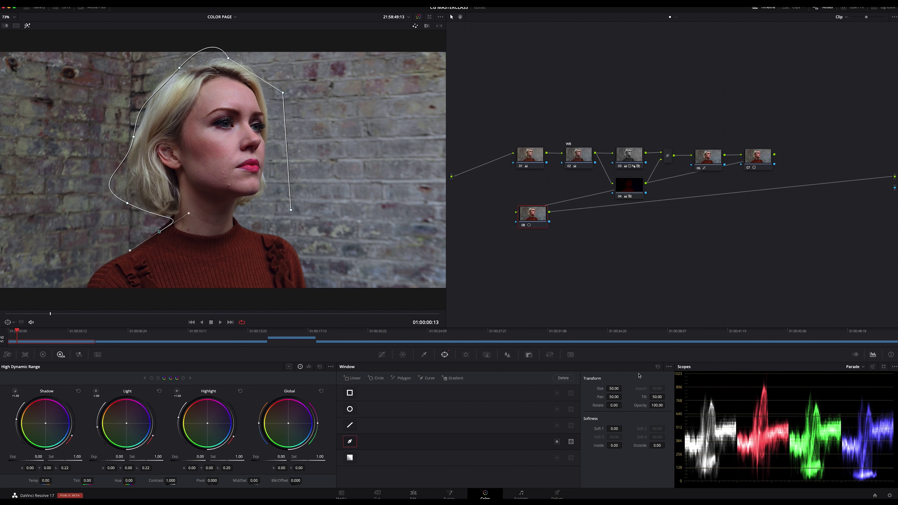
pyautogui.press('Delete')
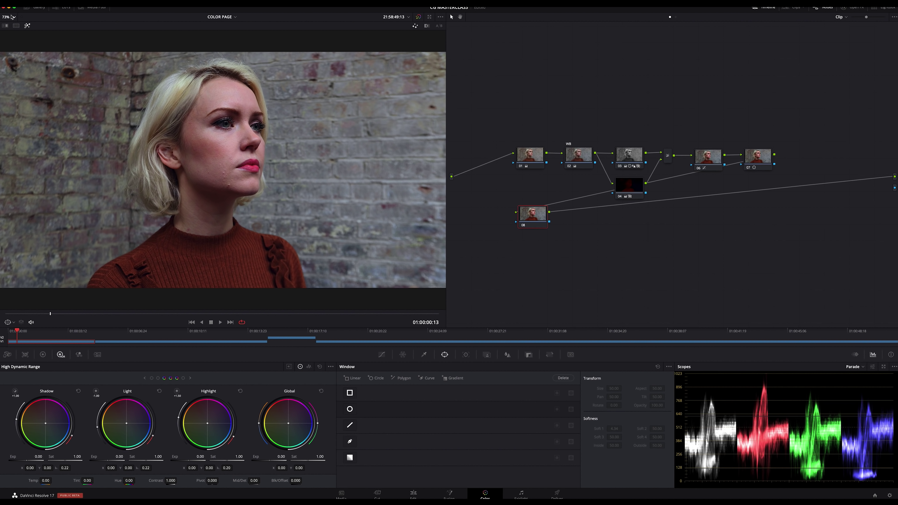
pyautogui.click(5, 25)
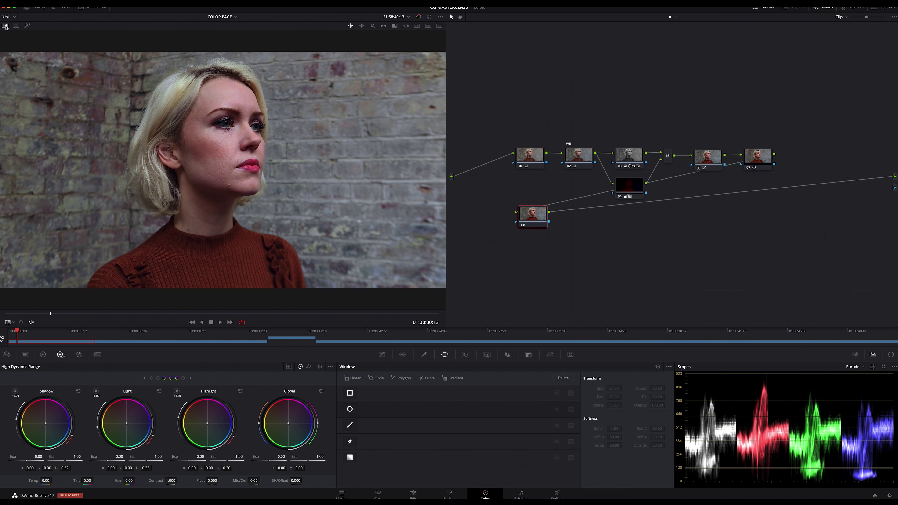
pyautogui.click(407, 30)
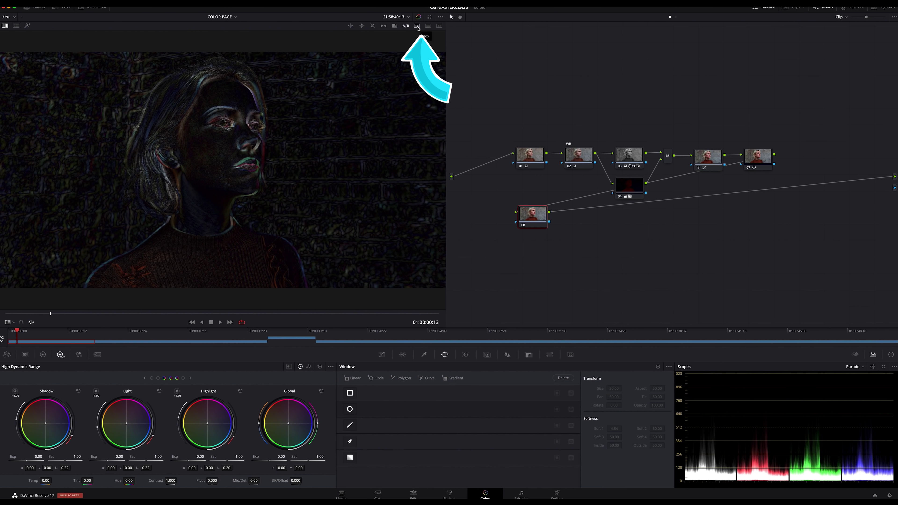
pyautogui.click(427, 28)
pyautogui.click(428, 28)
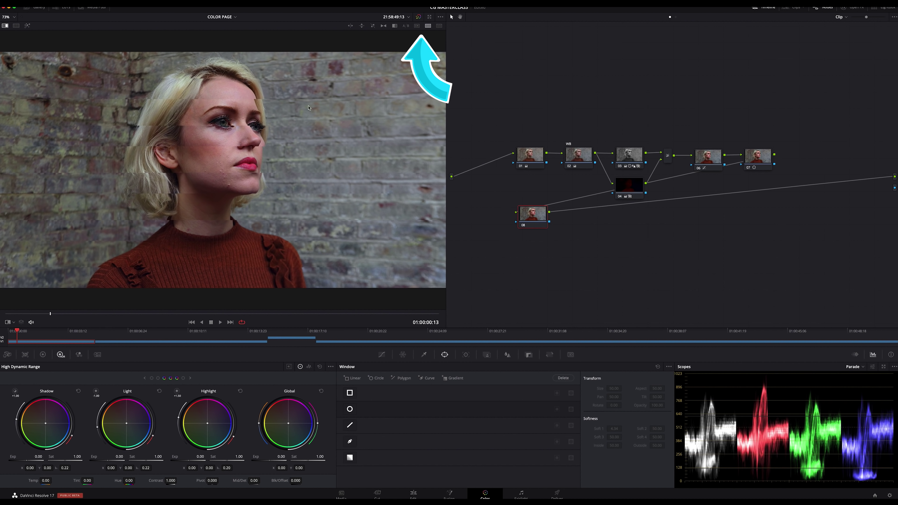
pyautogui.click(439, 26)
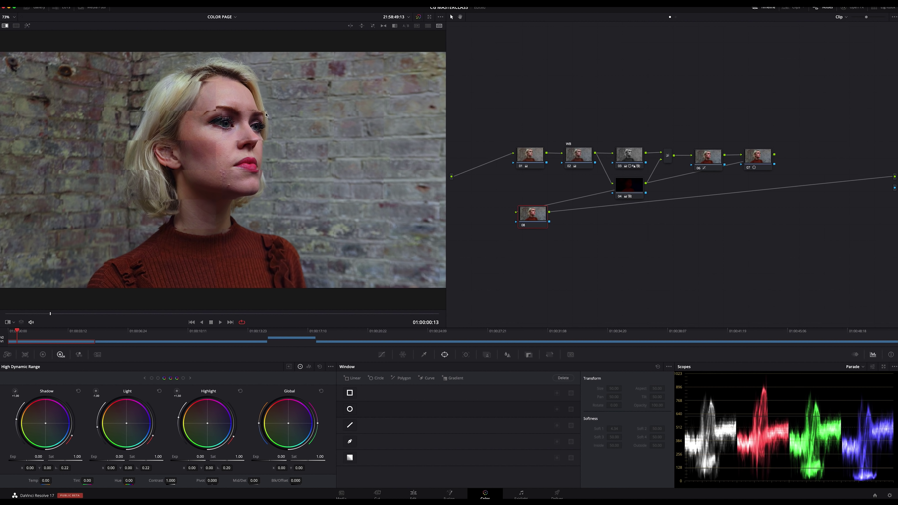
pyautogui.moveTo(287, 116); pyautogui.dragTo(336, 77)
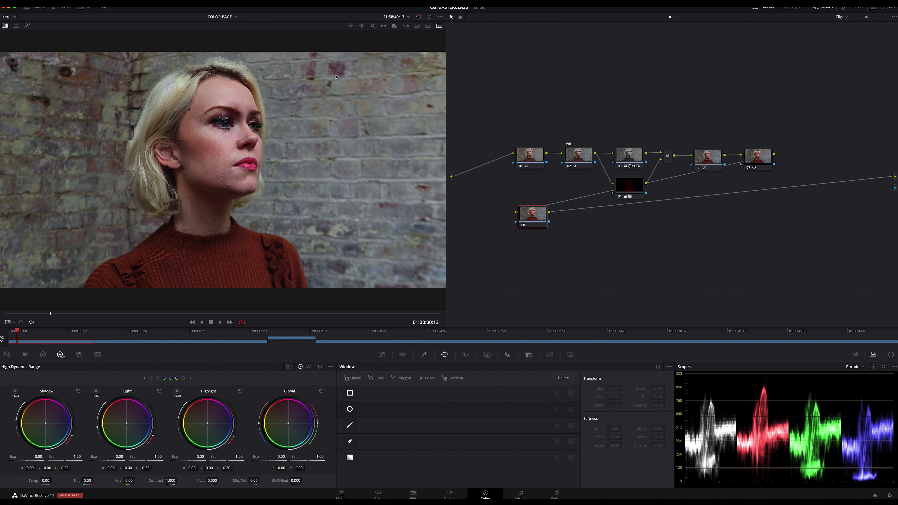
pyautogui.press('super+w')
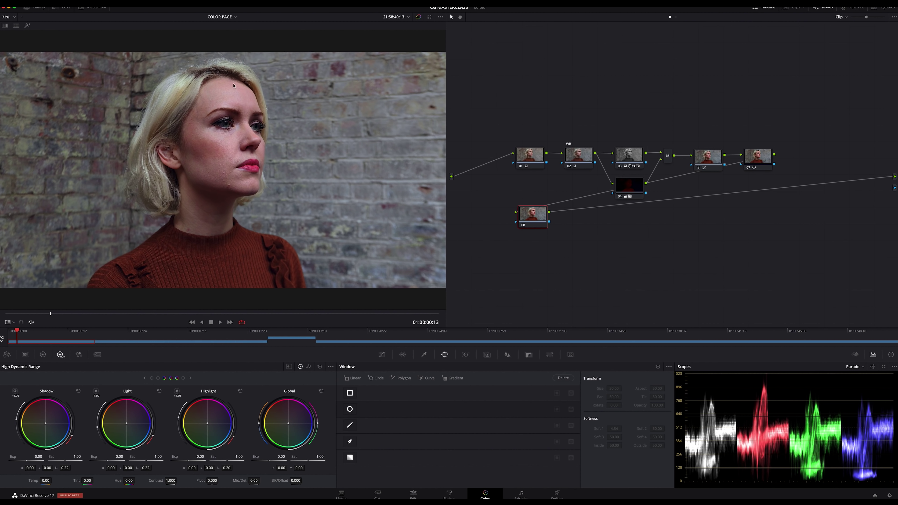
pyautogui.click(40, 8)
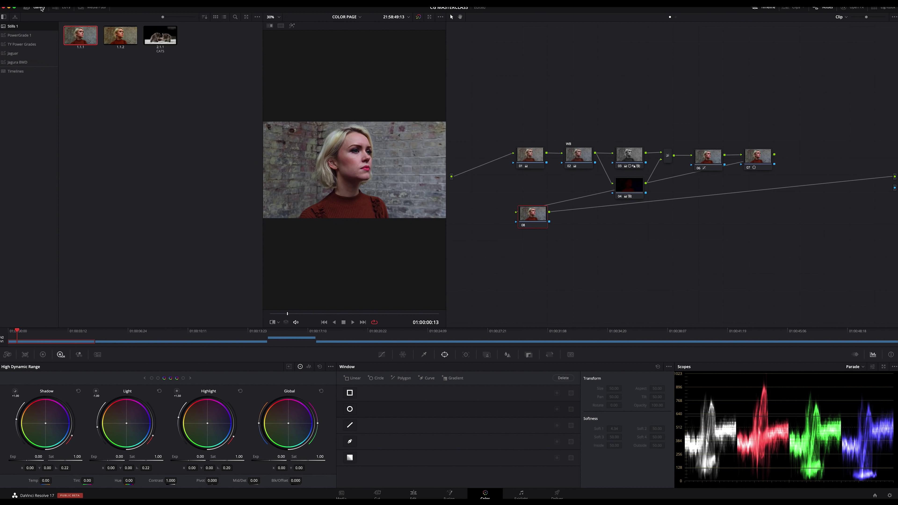
pyautogui.click(158, 37)
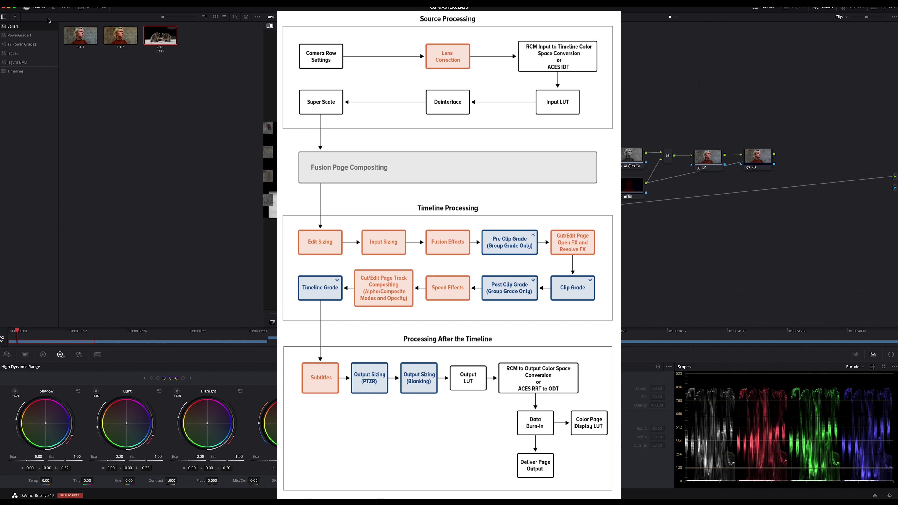
pyautogui.click(270, 26)
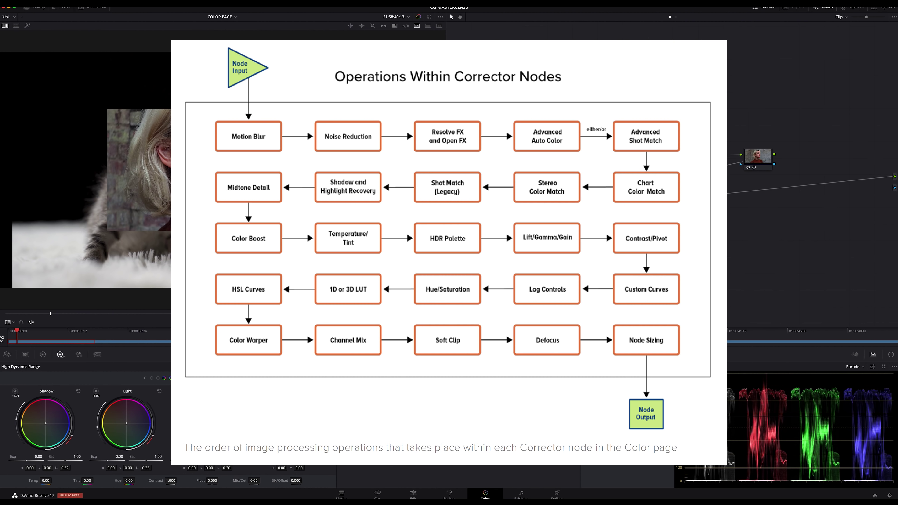
pyautogui.click(427, 25)
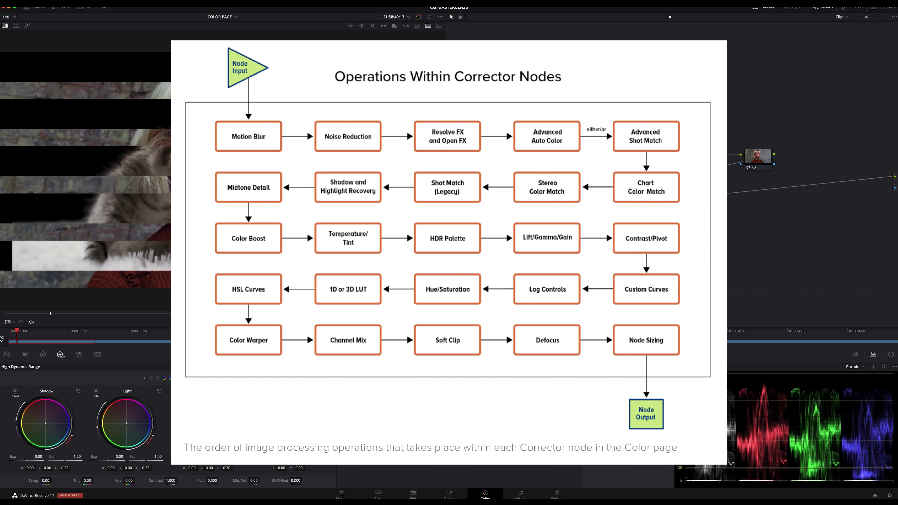
pyautogui.click(439, 26)
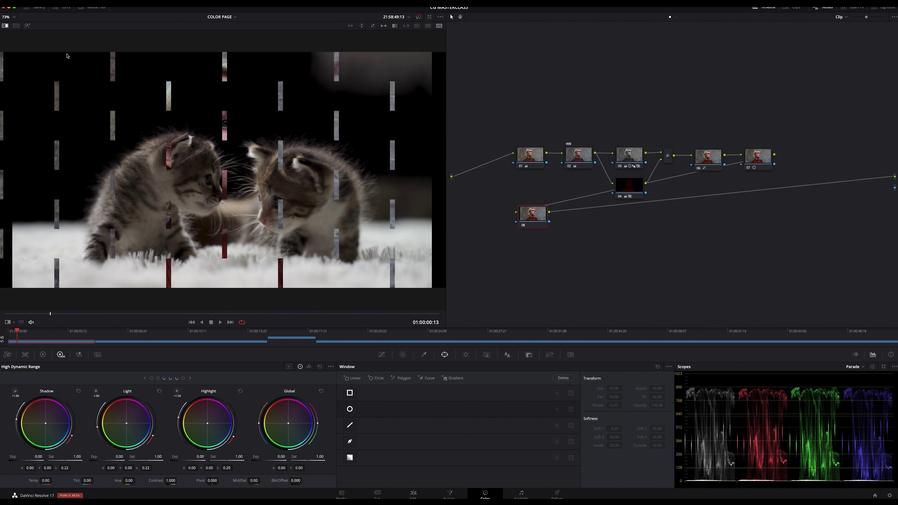
pyautogui.hotkey('ctrl', 'w')
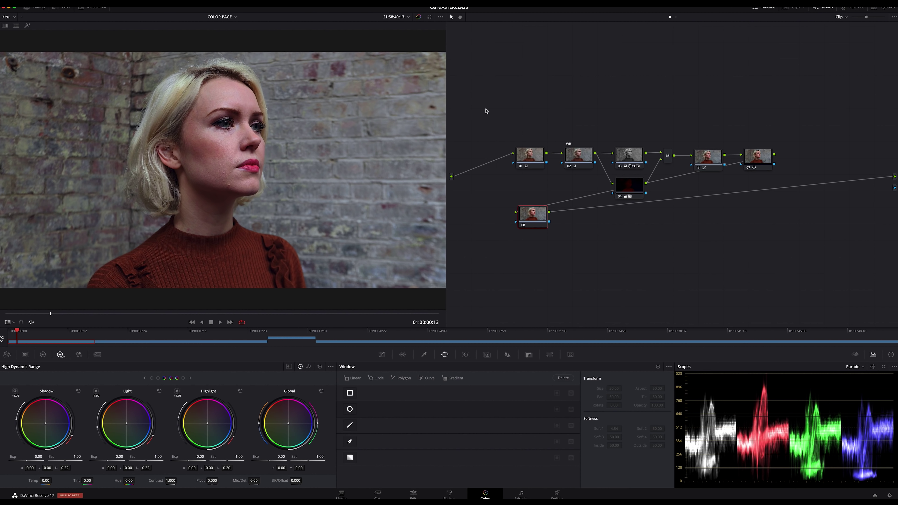
# Step: Scrub to 01:00:00:08 and bring up the Color Warper's hue-saturation grid
pyautogui.moveTo(54, 314)
pyautogui.mouseDown()
pyautogui.moveTo(147, 319)
pyautogui.moveTo(33, 318)
pyautogui.mouseUp()
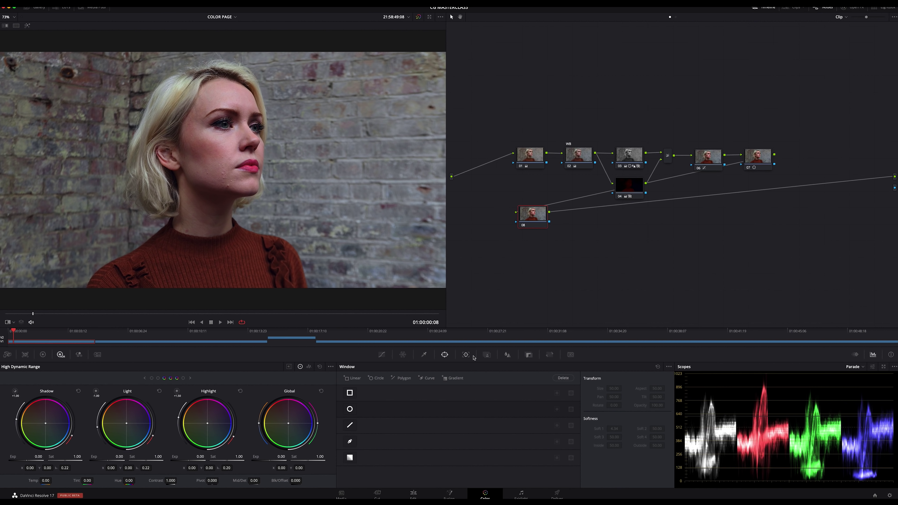
pyautogui.click(405, 355)
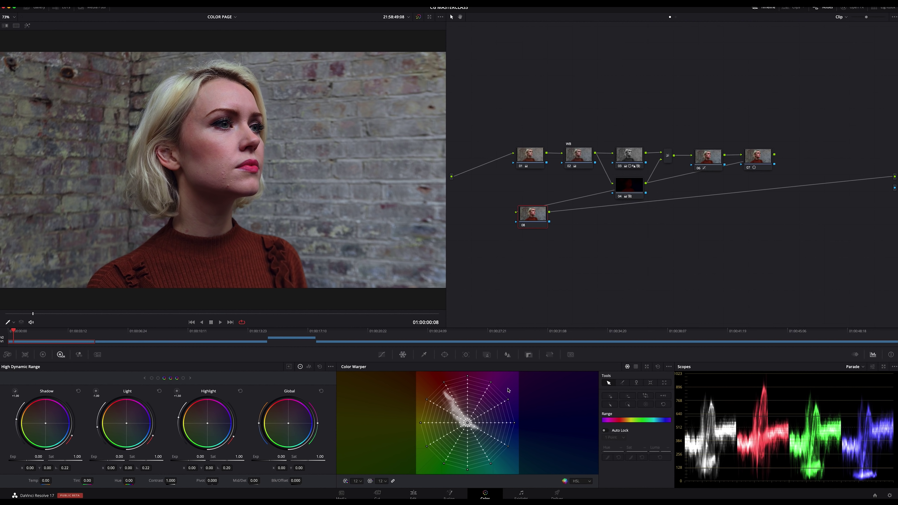
# Step: Stretch one warper point outward, then push the whole outer right column further out
pyautogui.moveTo(491, 384)
pyautogui.mouseDown()
pyautogui.moveTo(507, 386)
pyautogui.moveTo(510, 402)
pyautogui.mouseUp()
pyautogui.moveTo(507, 385); pyautogui.dragTo(531, 466)
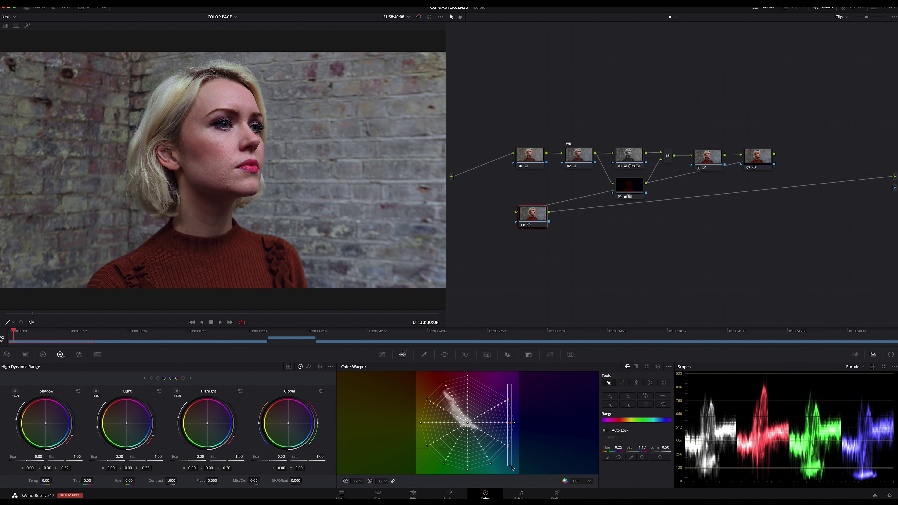
pyautogui.moveTo(515, 424); pyautogui.dragTo(519, 426)
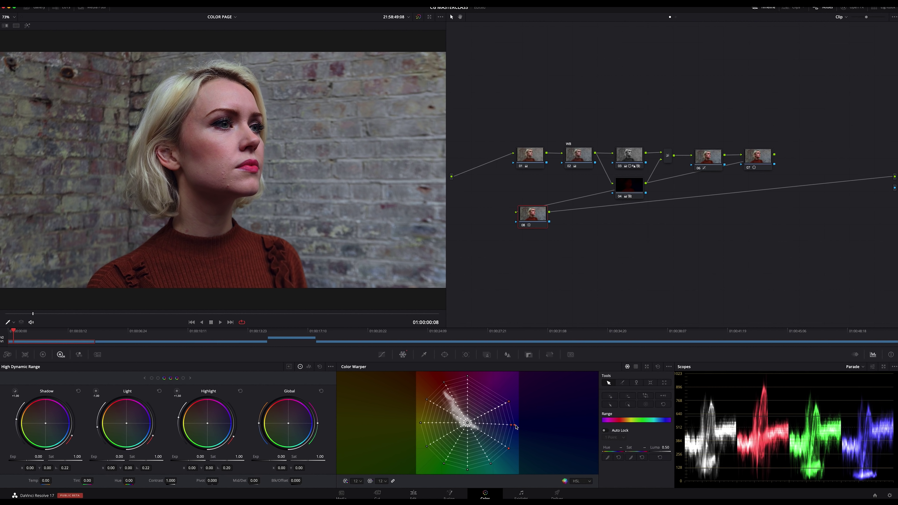